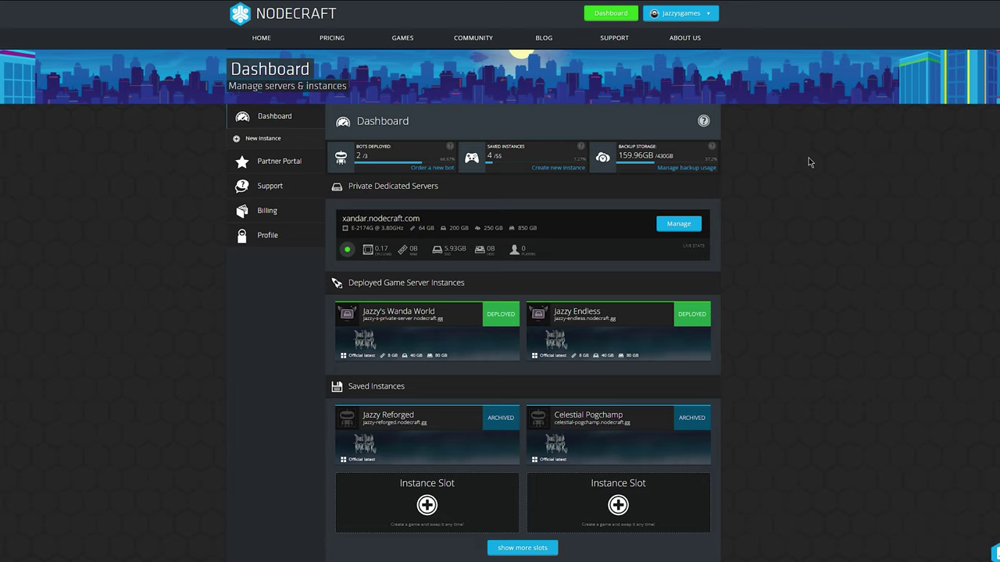
Start a new instance in an empty slot with Don't Starve Together as the game.
{"action": "scroll", "coordinate": [808, 159], "scroll_direction": "down", "scroll_amount": 3}
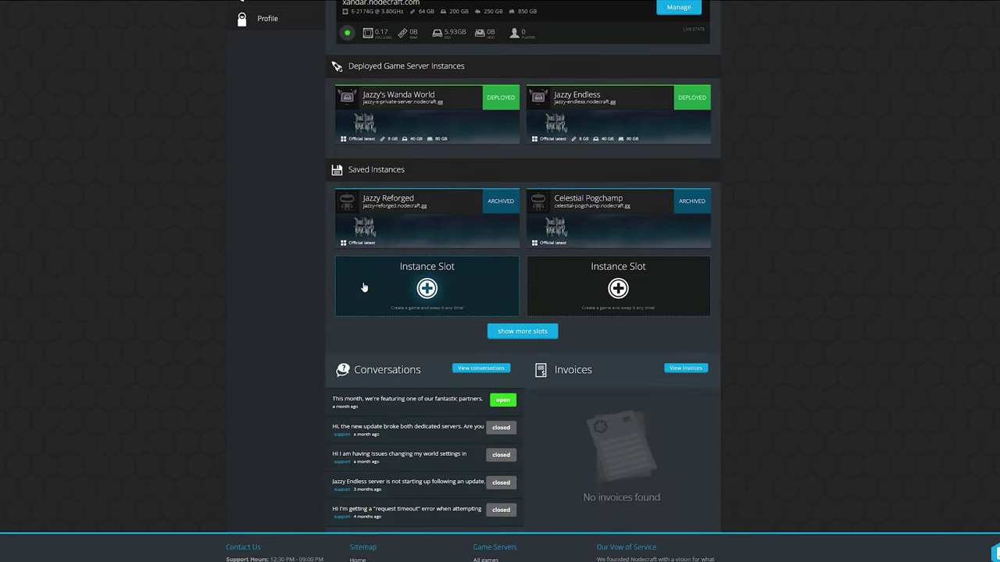
{"action": "left_click", "coordinate": [425, 289]}
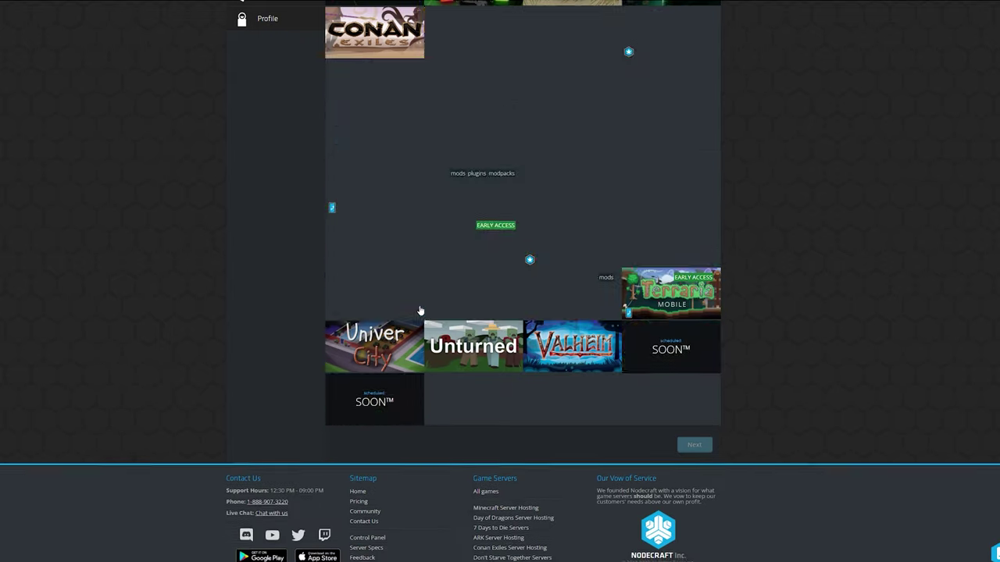
{"action": "scroll", "coordinate": [788, 378], "scroll_direction": "up", "scroll_amount": 3}
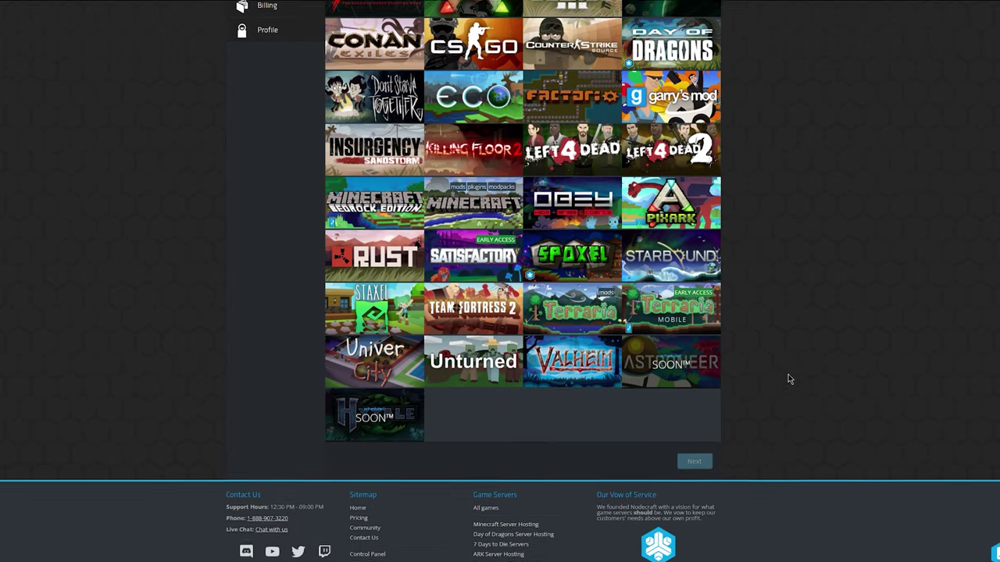
{"action": "left_click", "coordinate": [385, 269]}
{"action": "scroll", "coordinate": [739, 427], "scroll_direction": "down", "scroll_amount": 4}
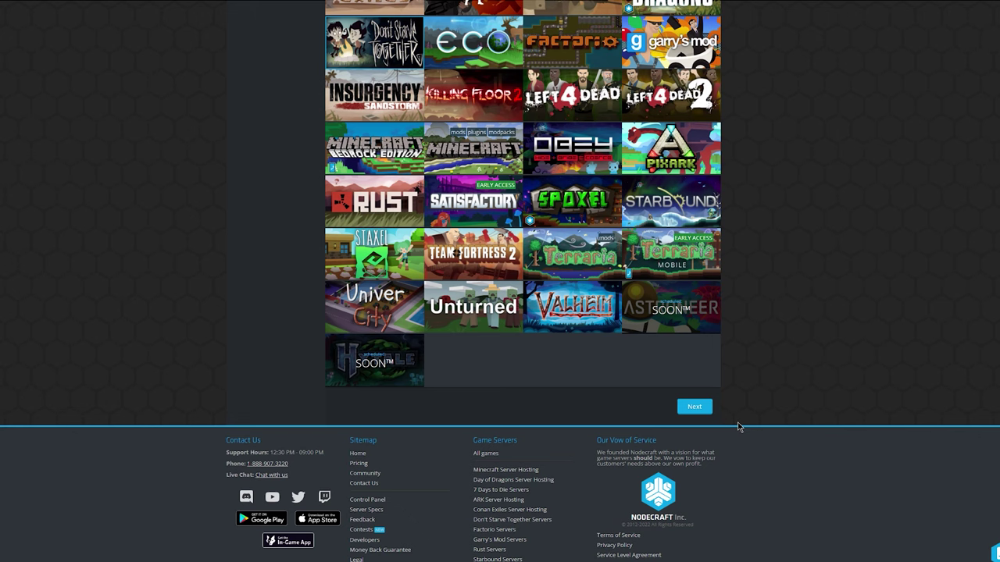
Create the Jazzy Beta Tutorial instance using the Beta game version instead of Official.
{"action": "left_click", "coordinate": [694, 406]}
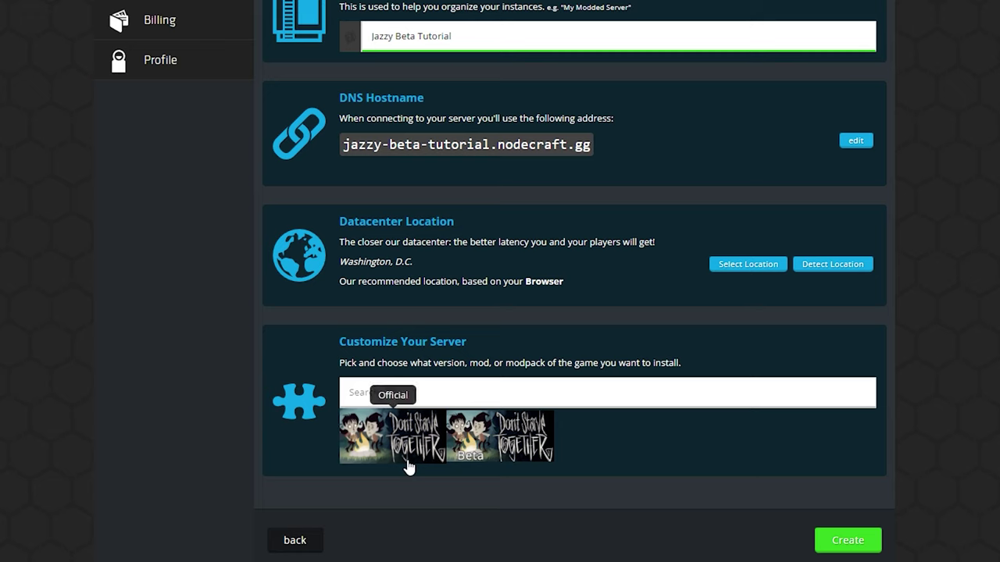
{"action": "left_click", "coordinate": [408, 466]}
{"action": "left_click", "coordinate": [519, 467]}
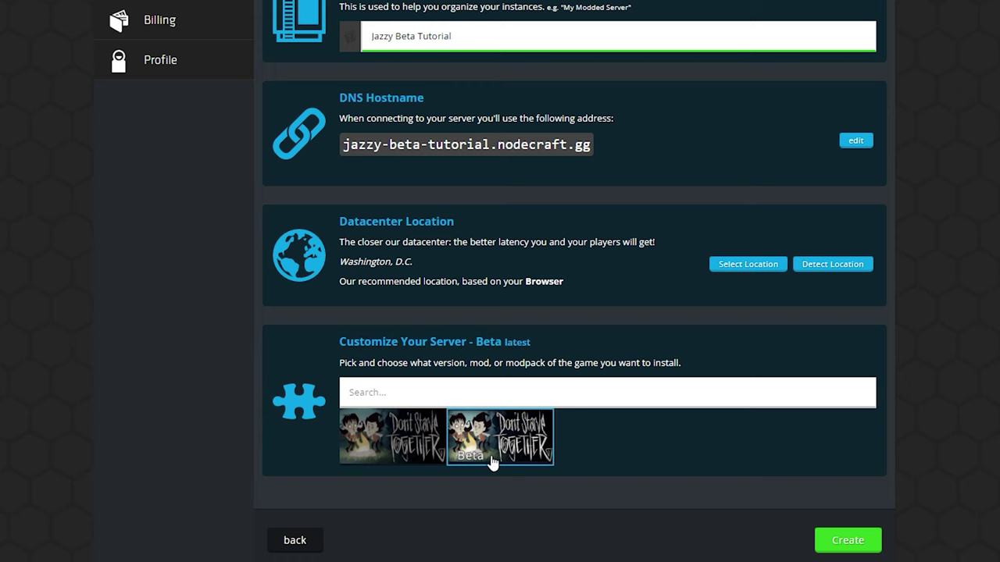
{"action": "left_click", "coordinate": [857, 552]}
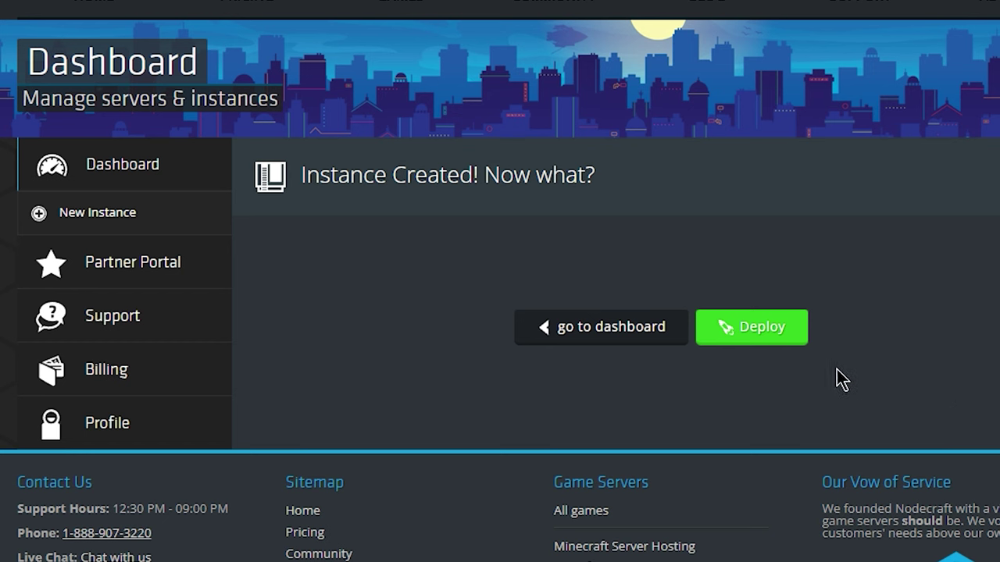
Deploy Jazzy Beta Tutorial and open its NodePanel 2 overview.
{"action": "left_click", "coordinate": [764, 344]}
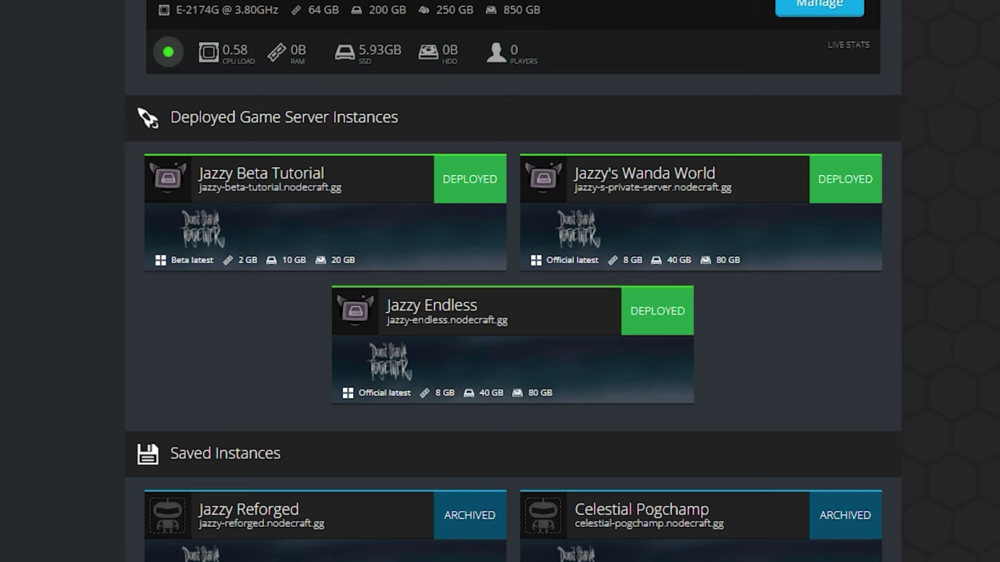
{"action": "mouse_move", "coordinate": [364, 230]}
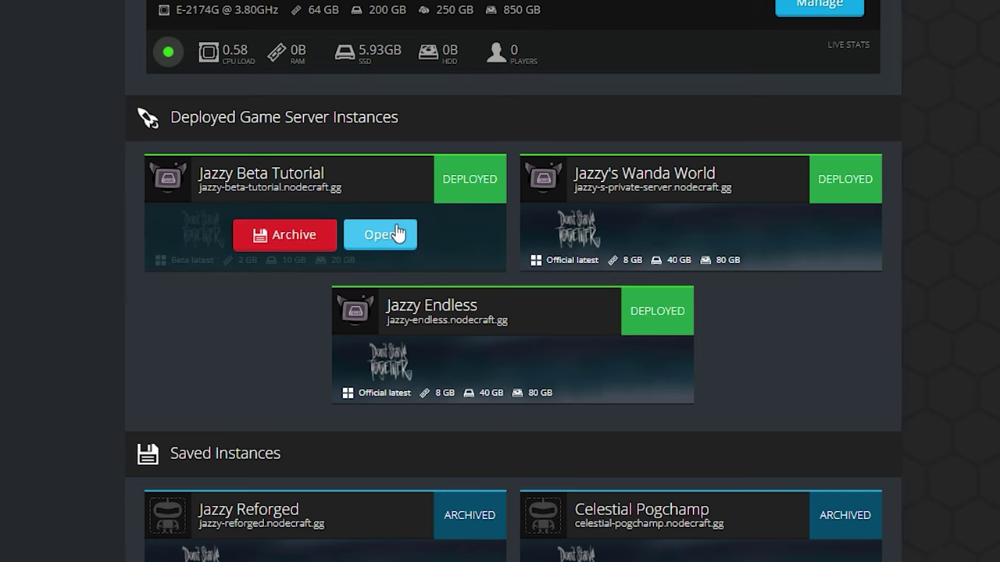
{"action": "left_click", "coordinate": [251, 193]}
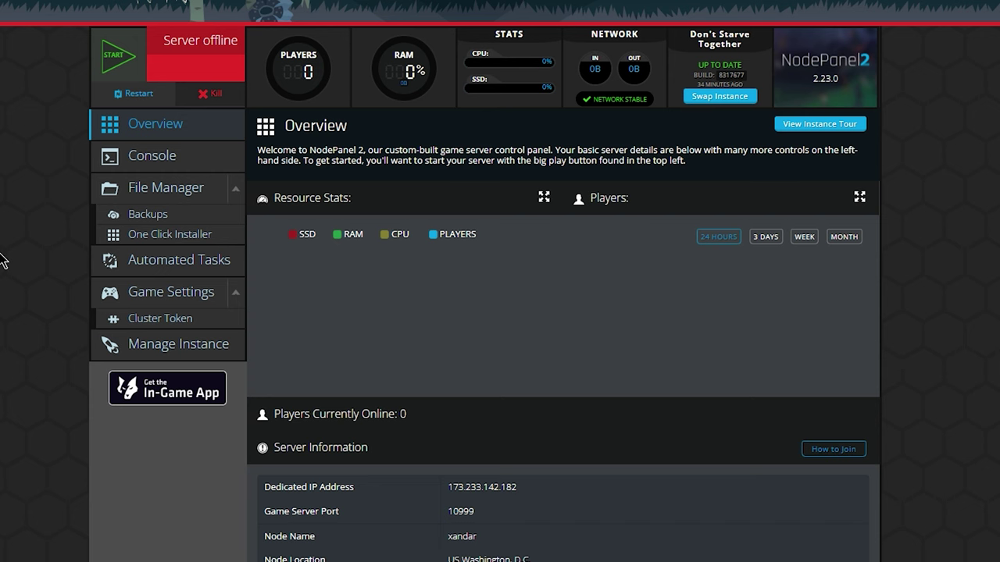
Name the server Jazzy Test Beta with a password, 4 players, Endless mode, 64-bit enabled, and save.
{"action": "left_click", "coordinate": [155, 294]}
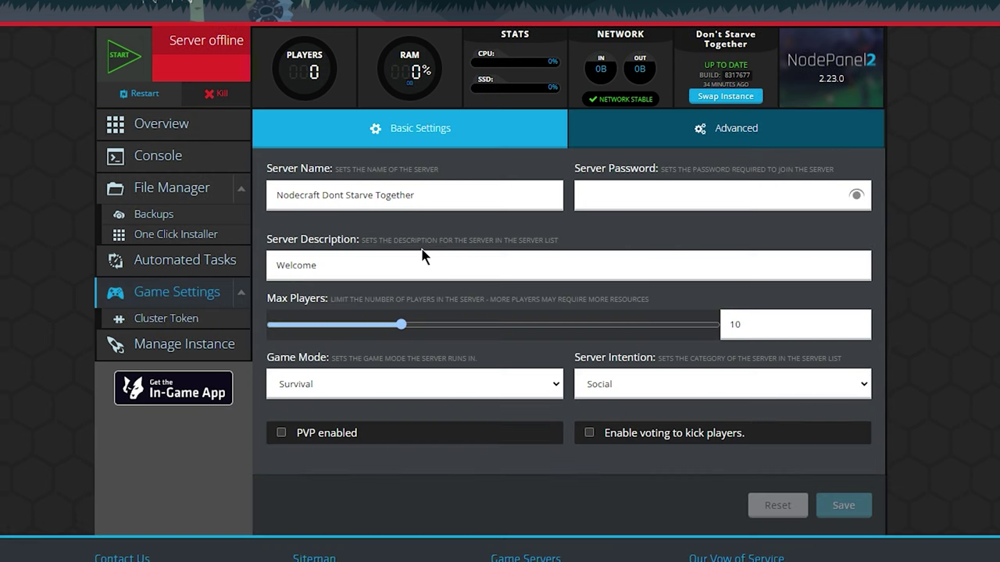
{"action": "triple_click", "coordinate": [536, 196]}
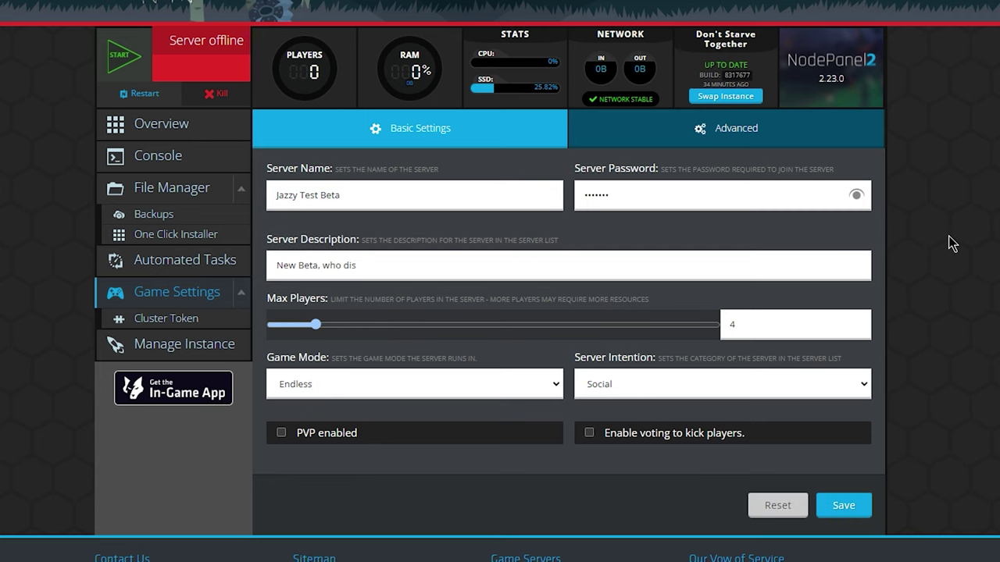
{"action": "left_click", "coordinate": [660, 141]}
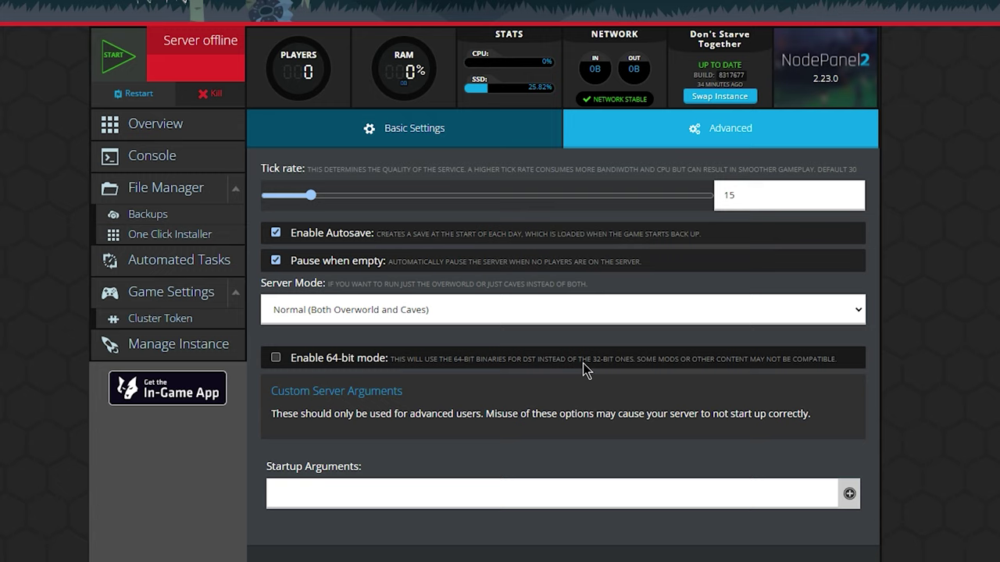
{"action": "left_click", "coordinate": [277, 359]}
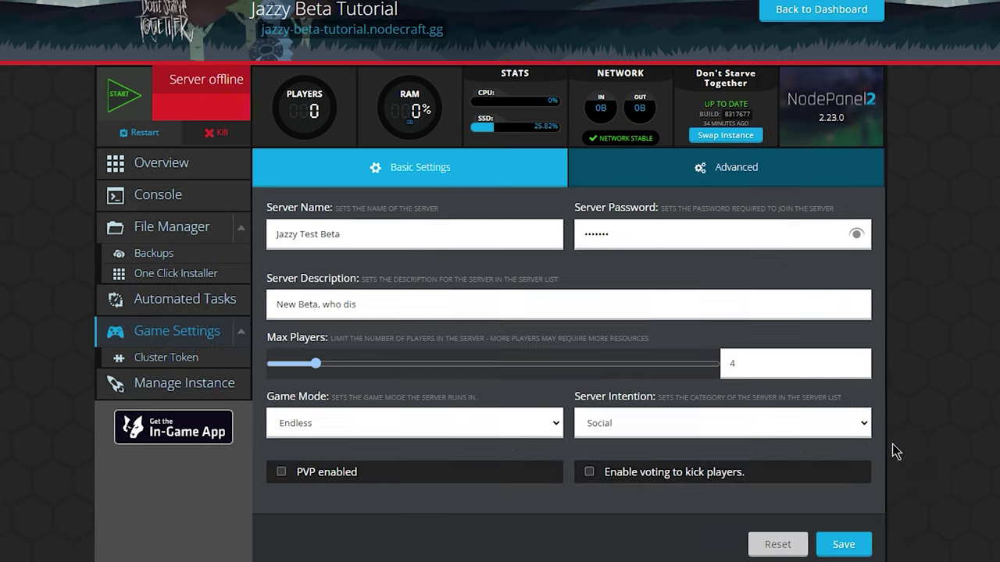
{"action": "left_click", "coordinate": [847, 549]}
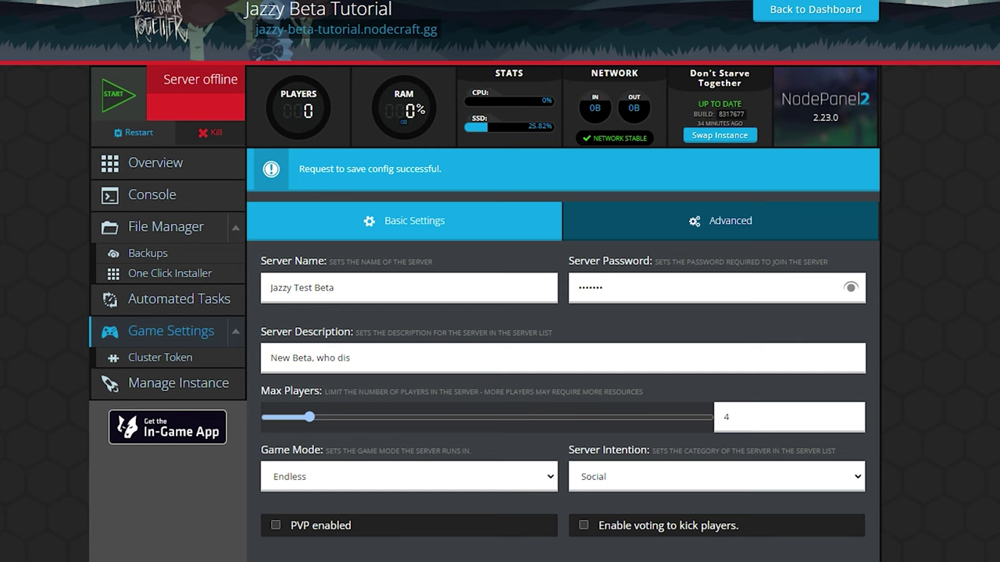
Show the server's empty Cluster Token page, then bring up Steam's tray menu.
{"action": "left_click", "coordinate": [193, 361]}
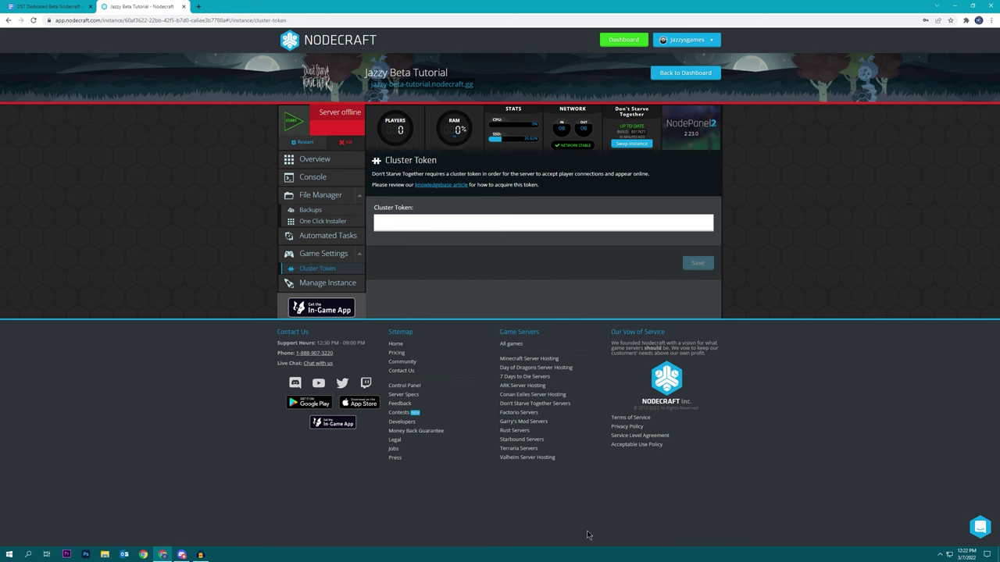
{"action": "left_click", "coordinate": [939, 554]}
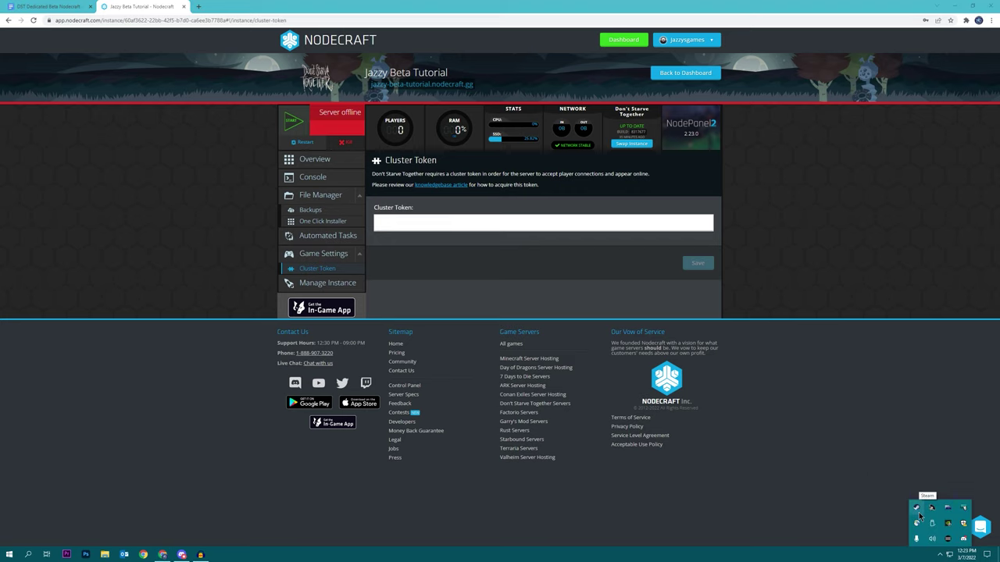
{"action": "right_click", "coordinate": [917, 513]}
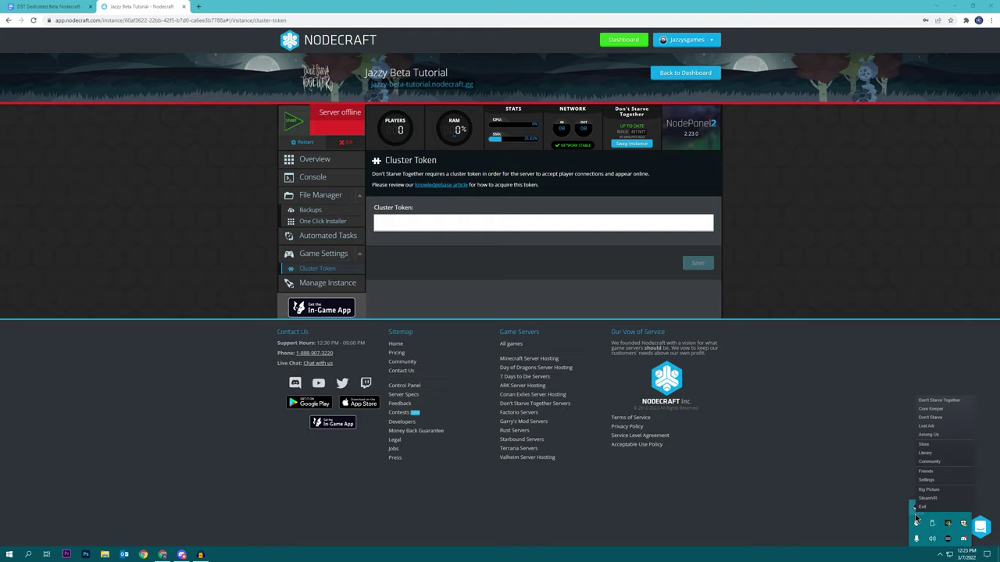
Put Don't Starve Together on the updatebeta Public Beta branch in Steam and launch it.
{"action": "left_click", "coordinate": [924, 452]}
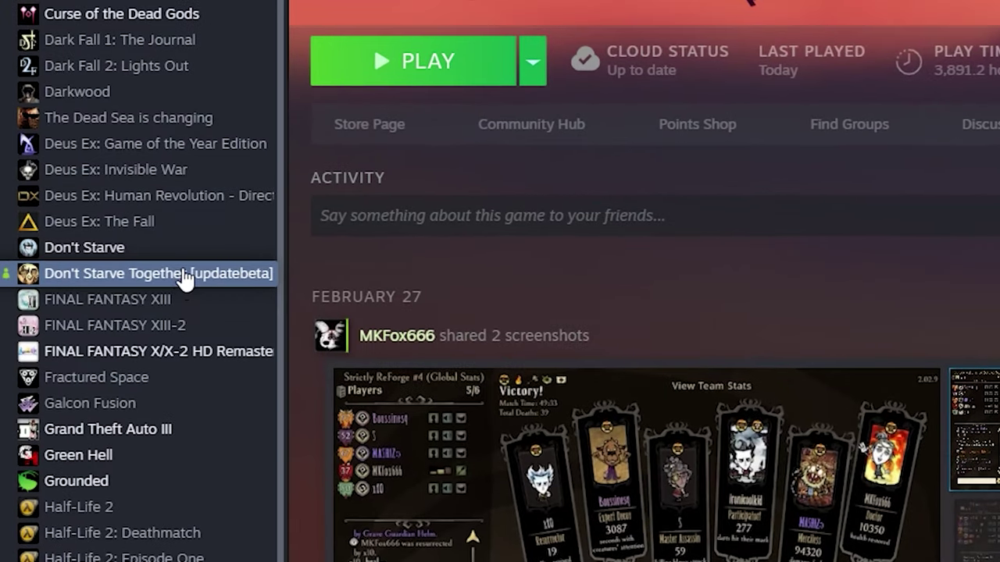
{"action": "right_click", "coordinate": [122, 258]}
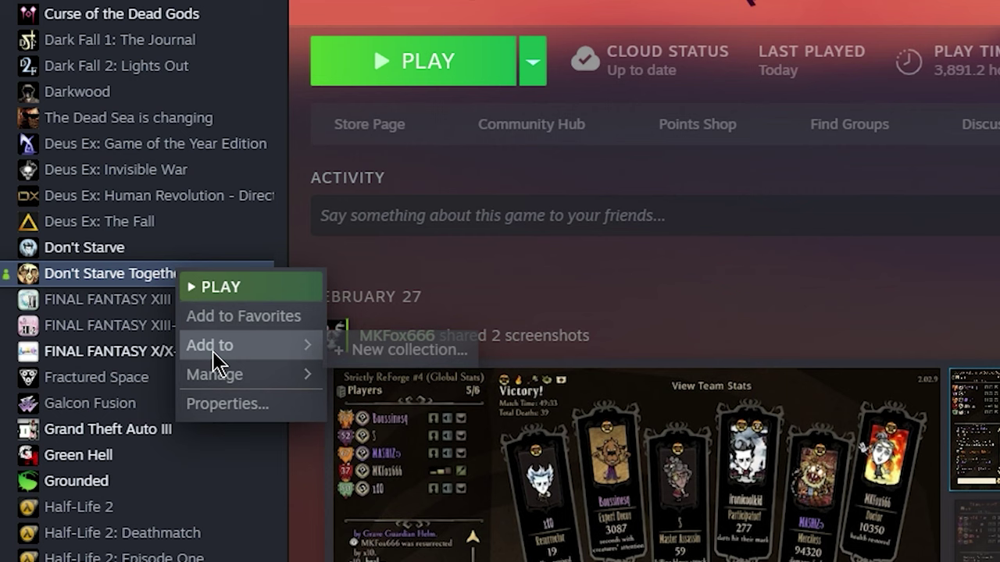
{"action": "left_click", "coordinate": [264, 407]}
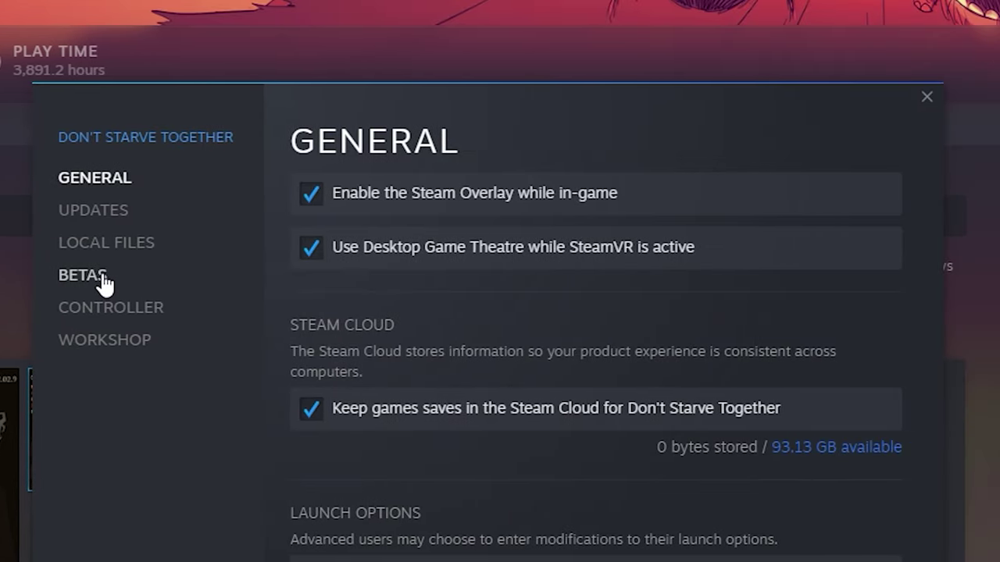
{"action": "left_click", "coordinate": [625, 277]}
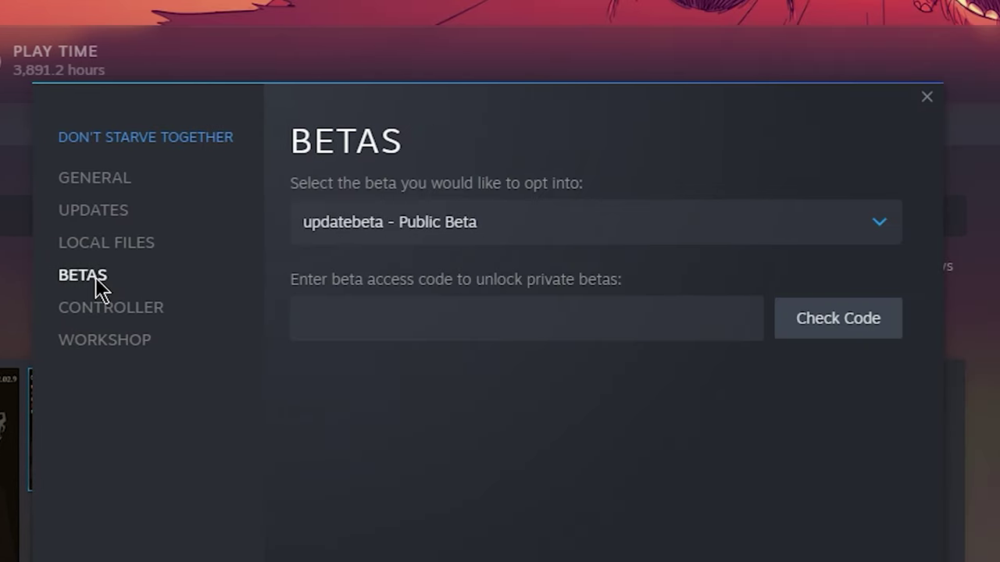
{"action": "left_click", "coordinate": [496, 236]}
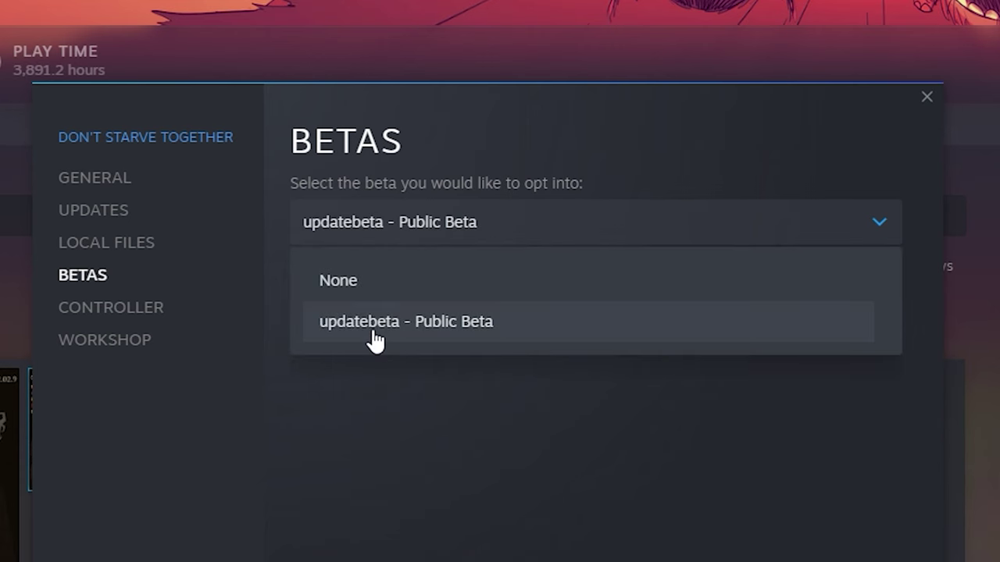
{"action": "left_click", "coordinate": [371, 329]}
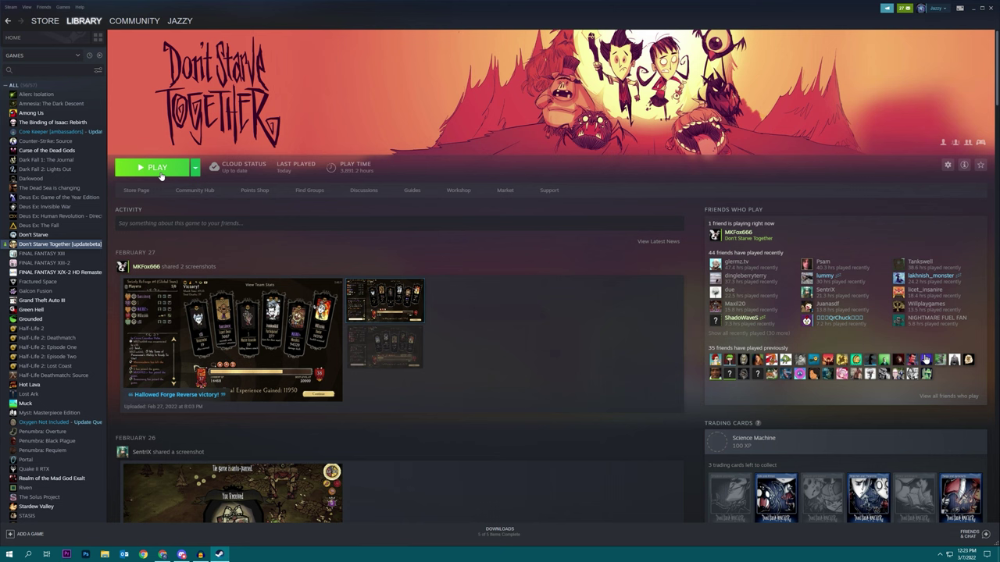
{"action": "left_click", "coordinate": [158, 169]}
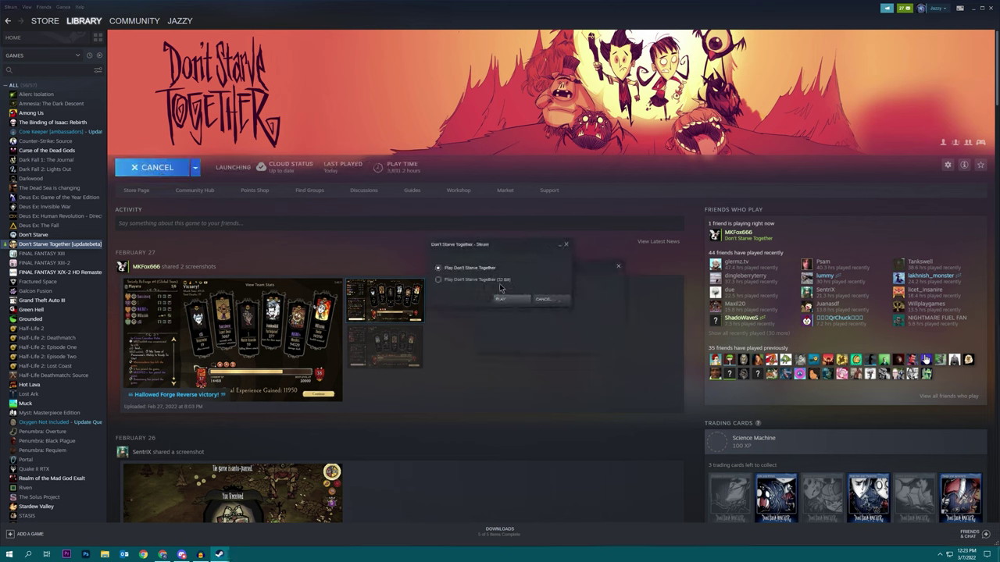
Launch the game normally and run TheNet:GenerateClusterToken() in the console.
{"action": "left_click", "coordinate": [519, 300]}
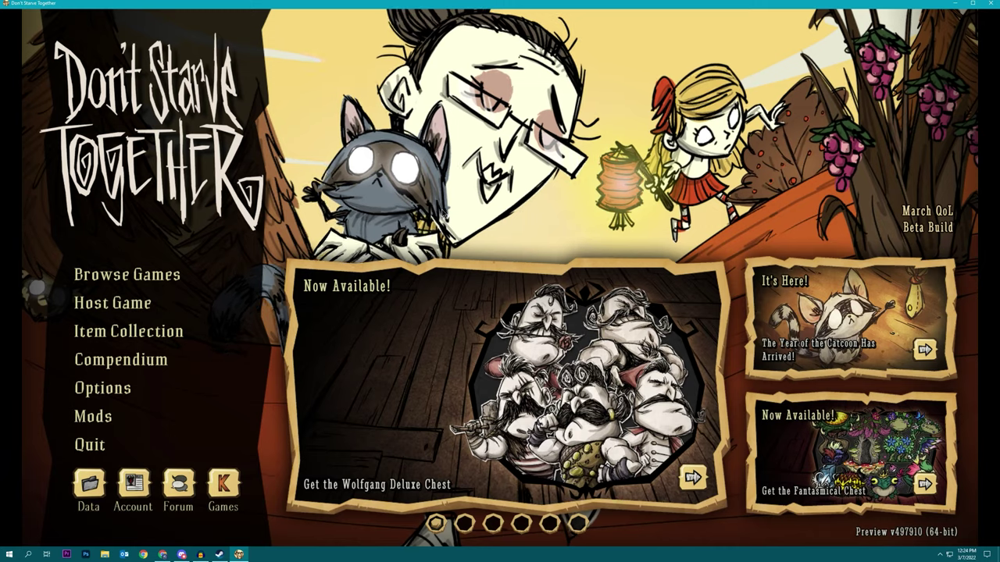
{"action": "key", "text": "grave"}
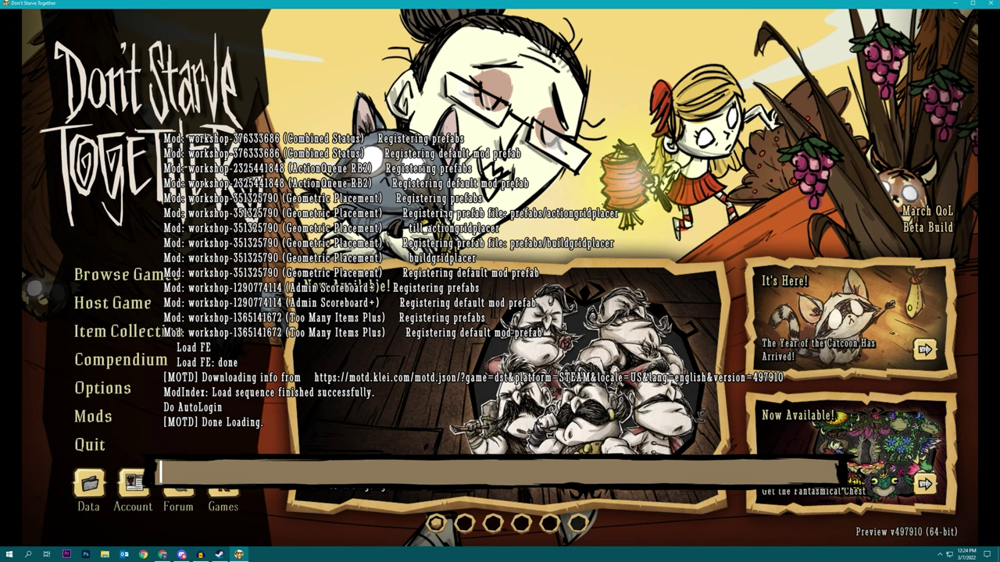
{"action": "type", "text": "TheNet"}
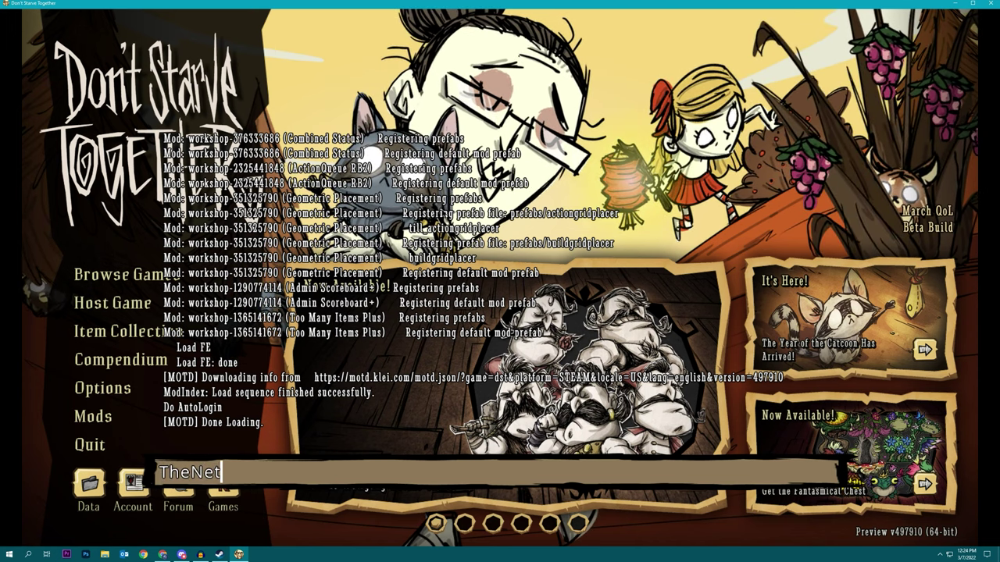
{"action": "type", "text": ":GenerateCl"}
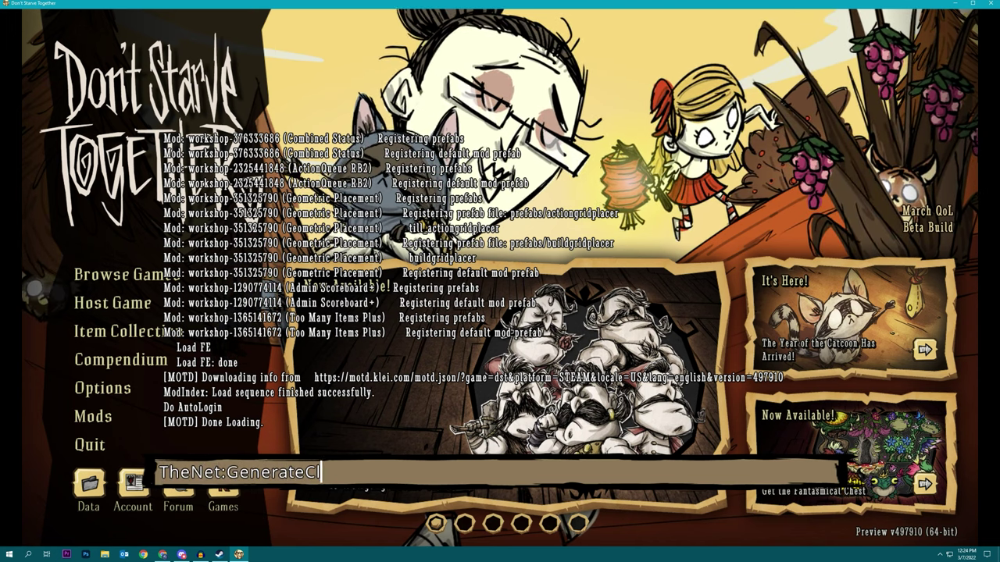
{"action": "type", "text": "usterToken"}
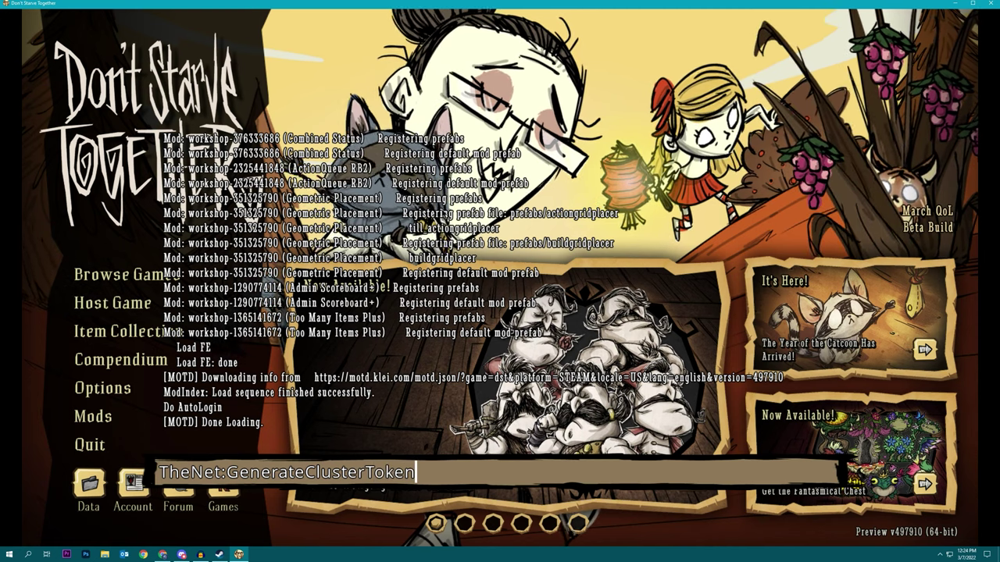
{"action": "type", "text": "()"}
{"action": "key", "text": "Return"}
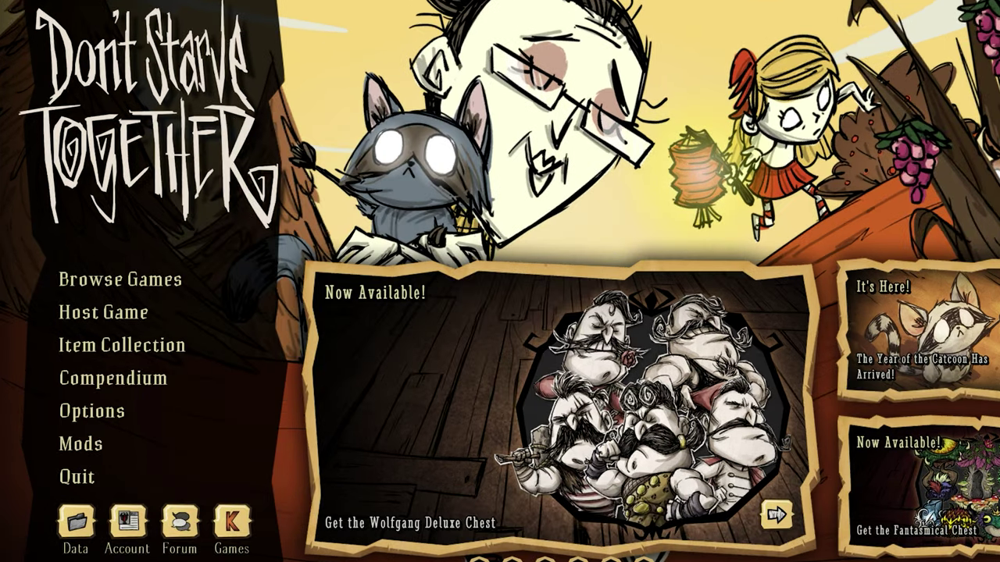
Open cluster_token.txt from the 21158851 beta folder in Notepad and select the whole token.
{"action": "left_click", "coordinate": [67, 529]}
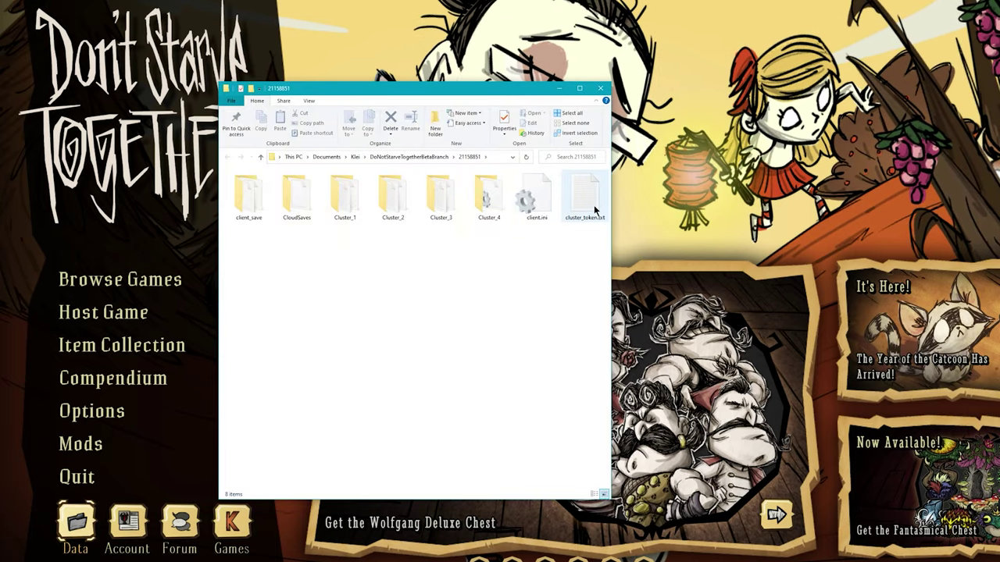
{"action": "double_click", "coordinate": [587, 204]}
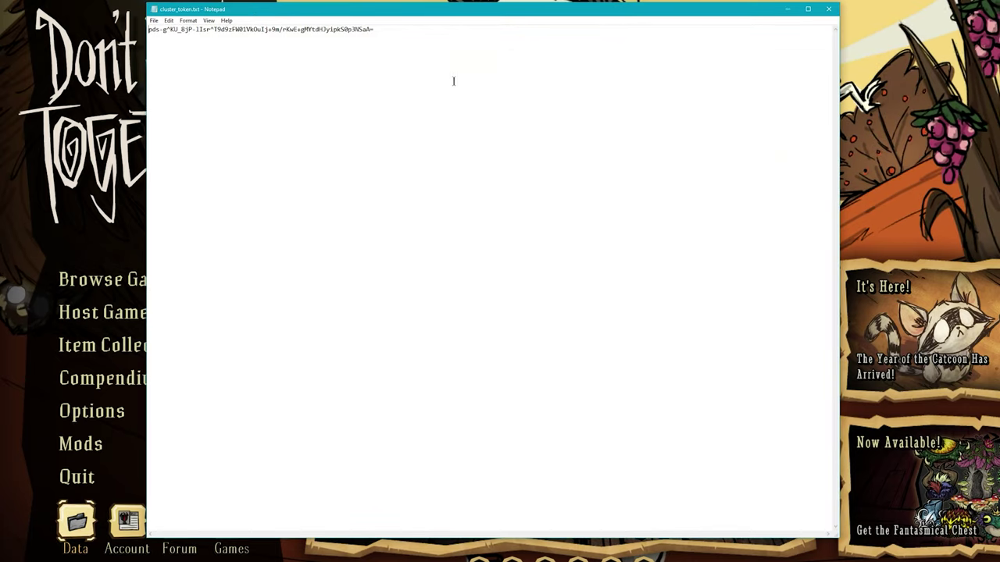
{"action": "key", "text": "ctrl+a"}
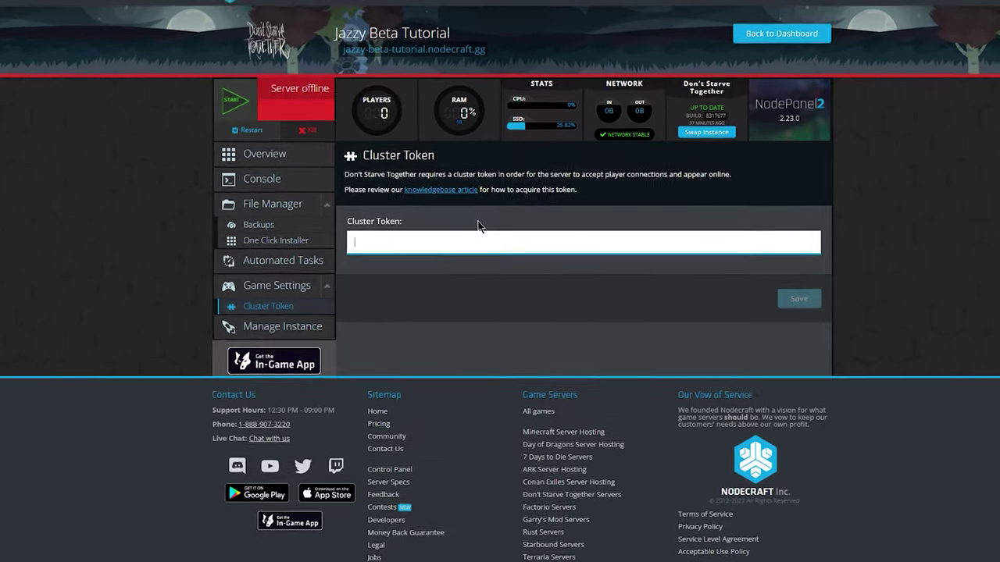
Paste the generated token into the Cluster Token field and save it.
{"action": "left_click", "coordinate": [504, 222]}
{"action": "key", "text": "ctrl+v"}
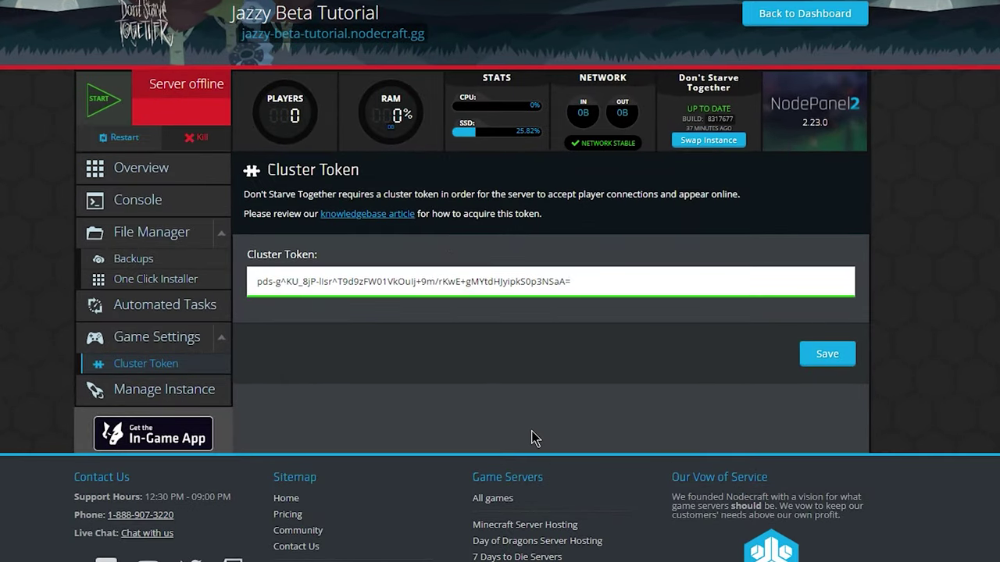
{"action": "left_click", "coordinate": [825, 361]}
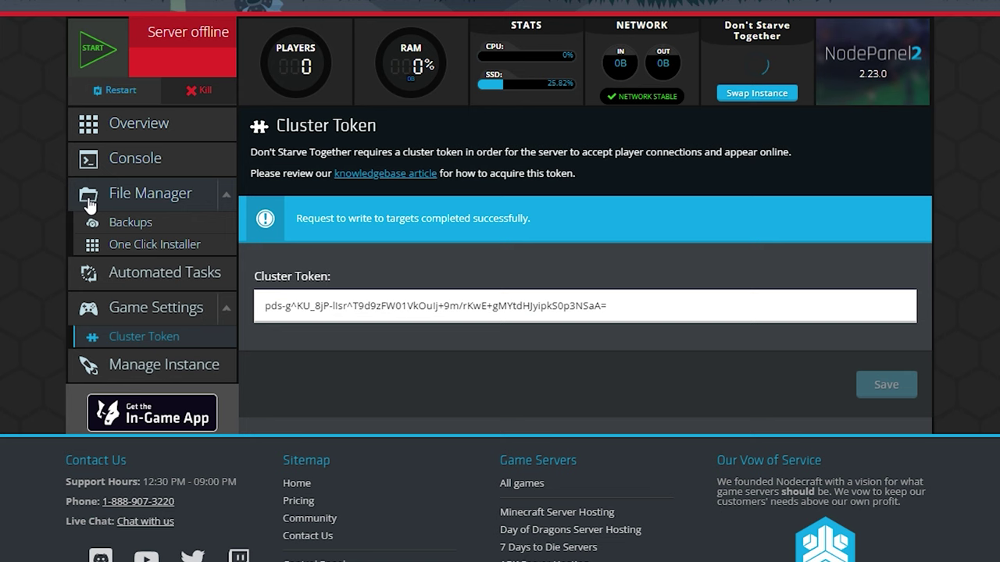
Browse the File Manager into .klei > DoNotStarveTogether > MyDediServer to confirm cluster_token.txt exists.
{"action": "left_click", "coordinate": [109, 200]}
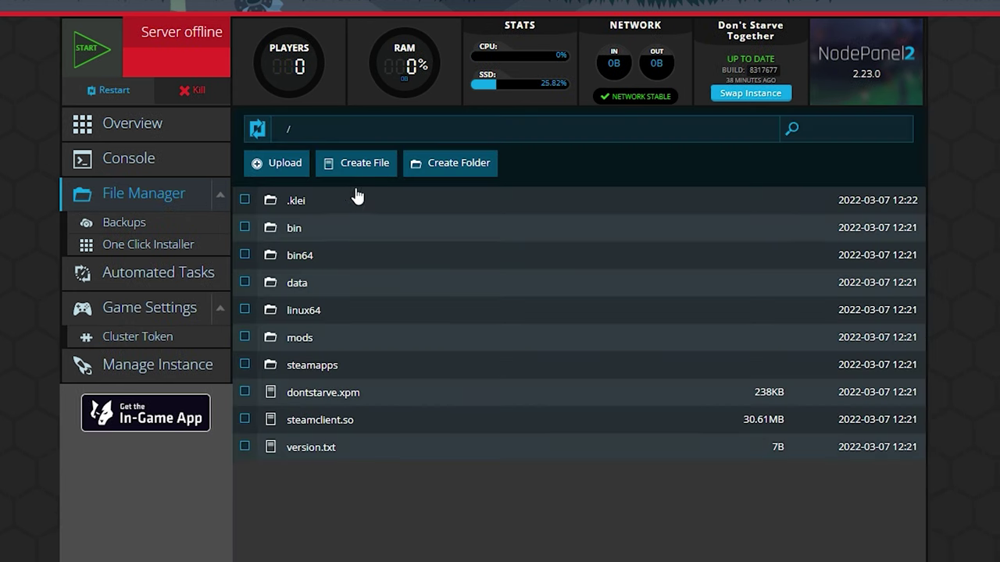
{"action": "left_click", "coordinate": [299, 202]}
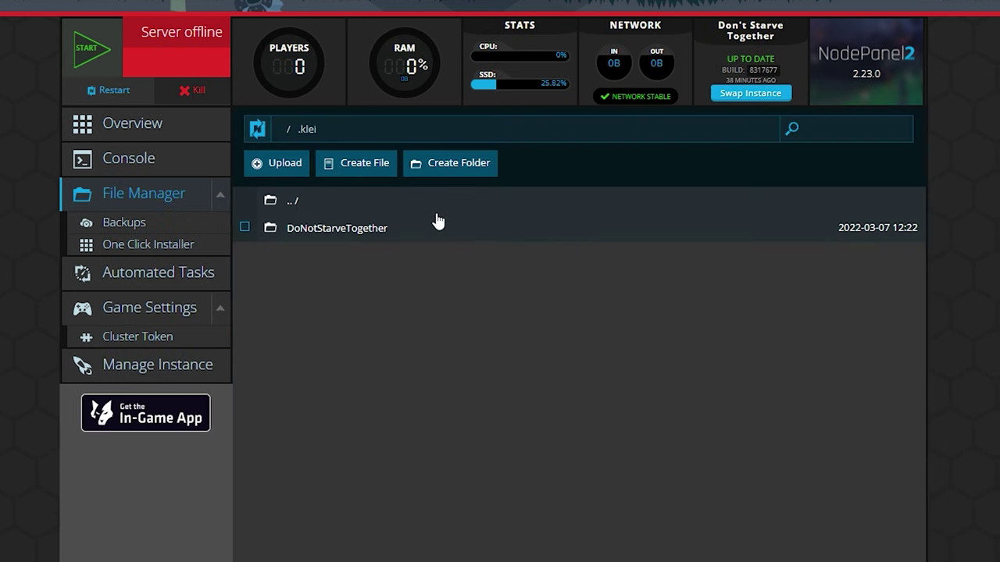
{"action": "left_click", "coordinate": [349, 230]}
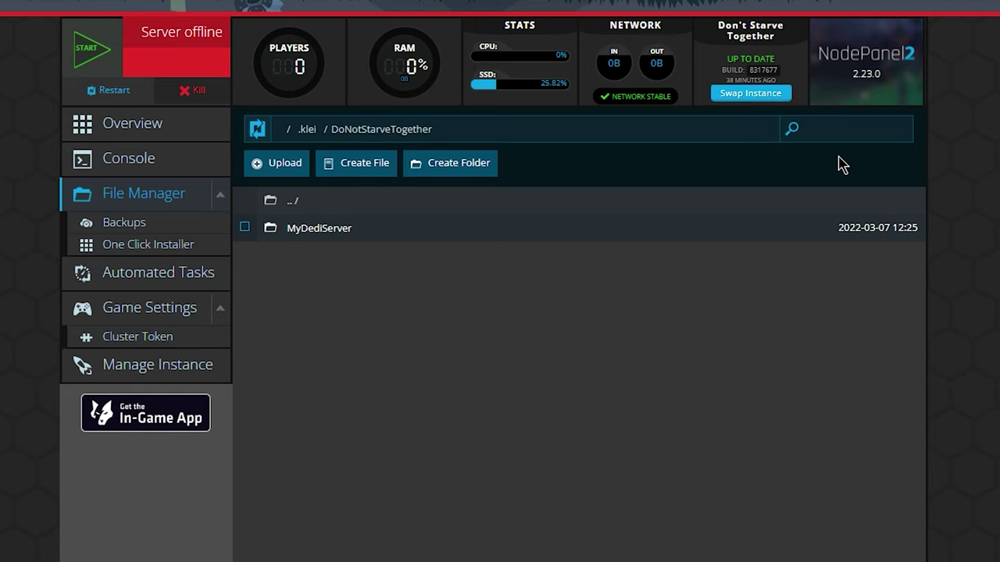
{"action": "left_click", "coordinate": [391, 235]}
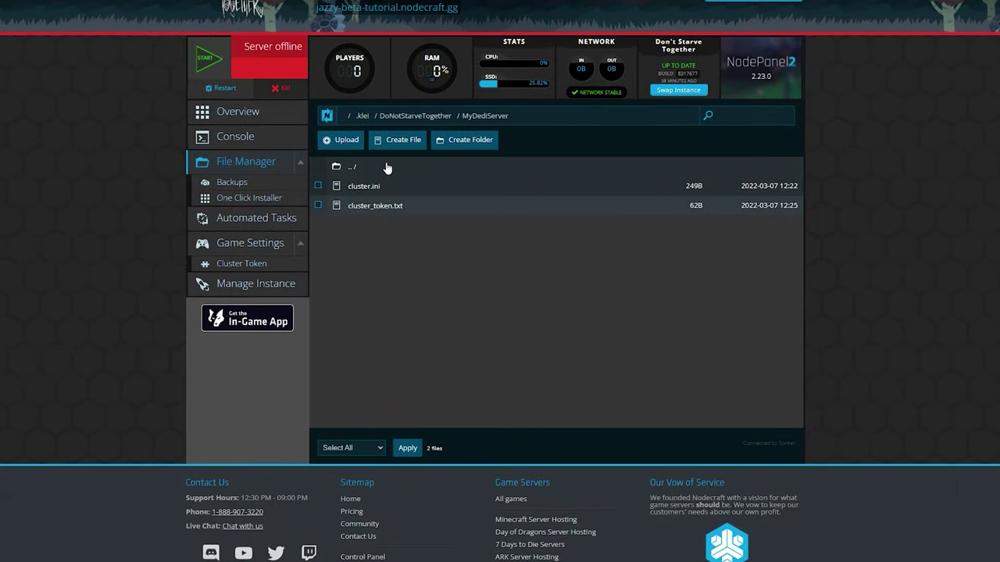
Go back up to .klei and select the DoNotStarveTogether folder.
{"action": "left_click", "coordinate": [386, 168]}
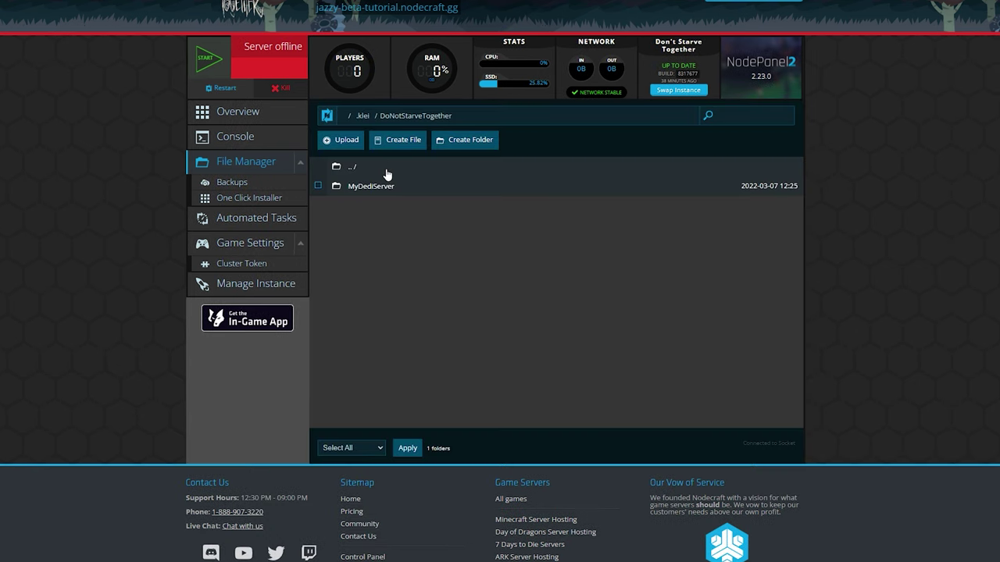
{"action": "left_click", "coordinate": [384, 167]}
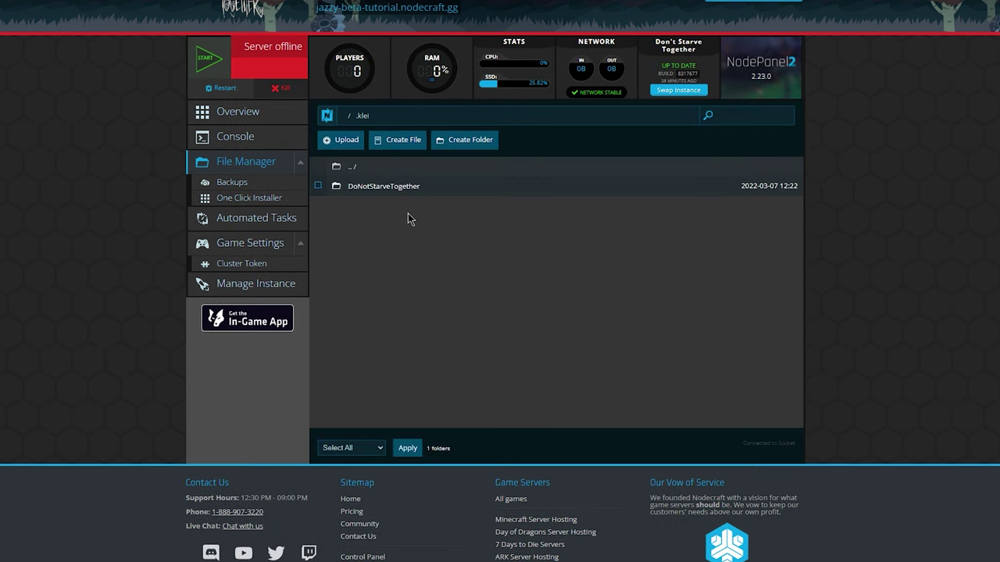
{"action": "left_click", "coordinate": [329, 188]}
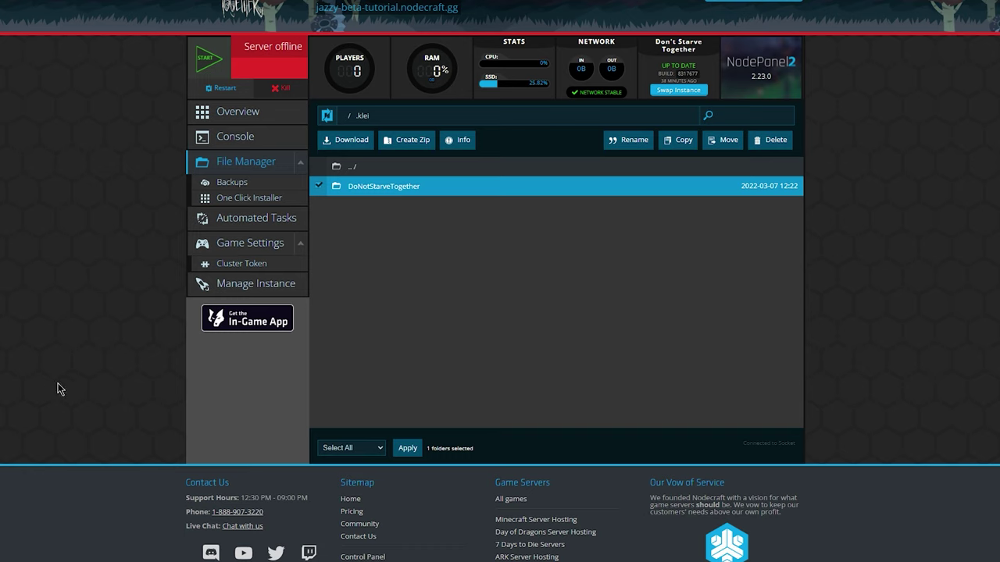
Confirm in File Explorer that the local beta folder is named DoNotStarveTogetherBetaBranch, then return to Nodecraft.
{"action": "key", "text": "alt+Tab"}
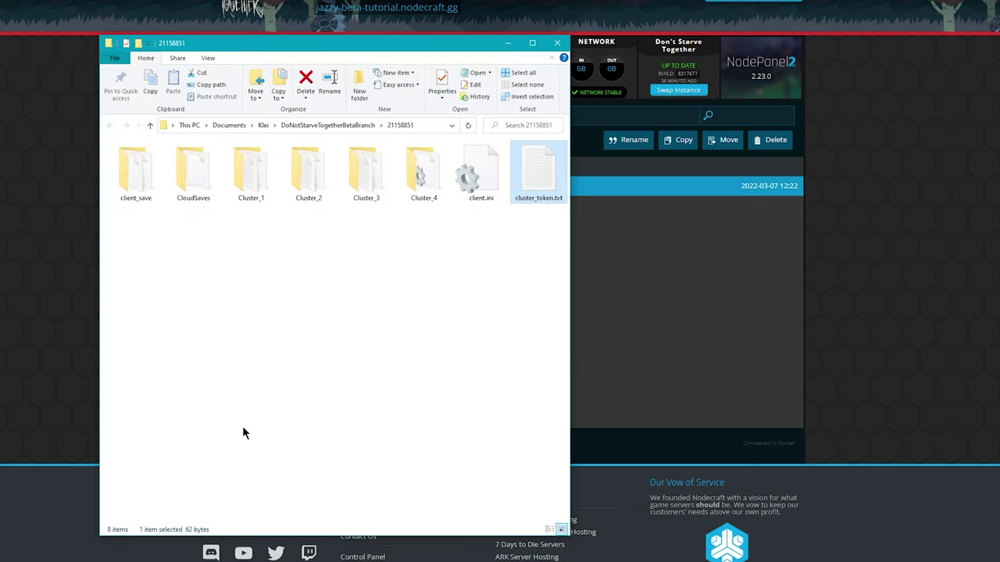
{"action": "left_click", "coordinate": [335, 321]}
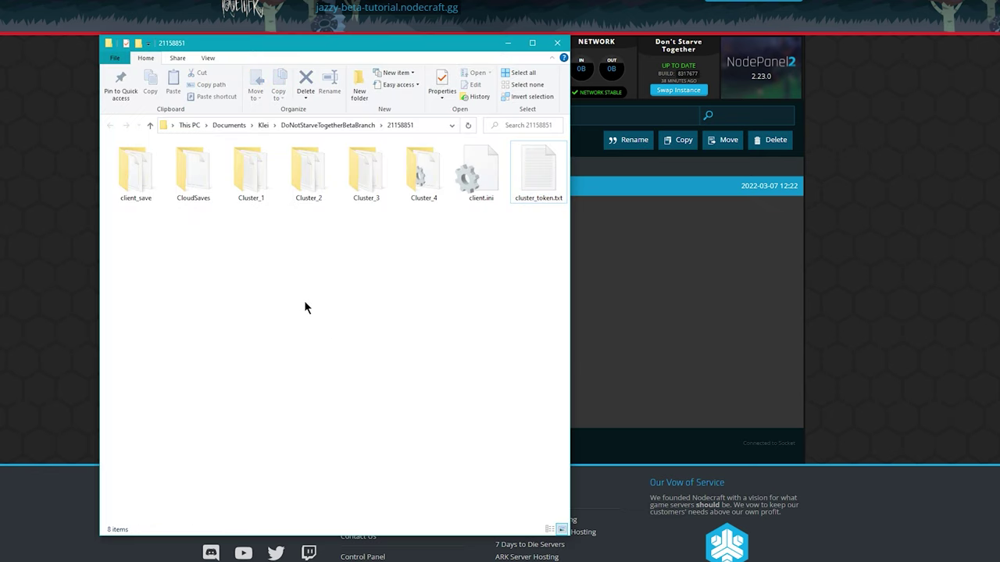
{"action": "left_click", "coordinate": [306, 124]}
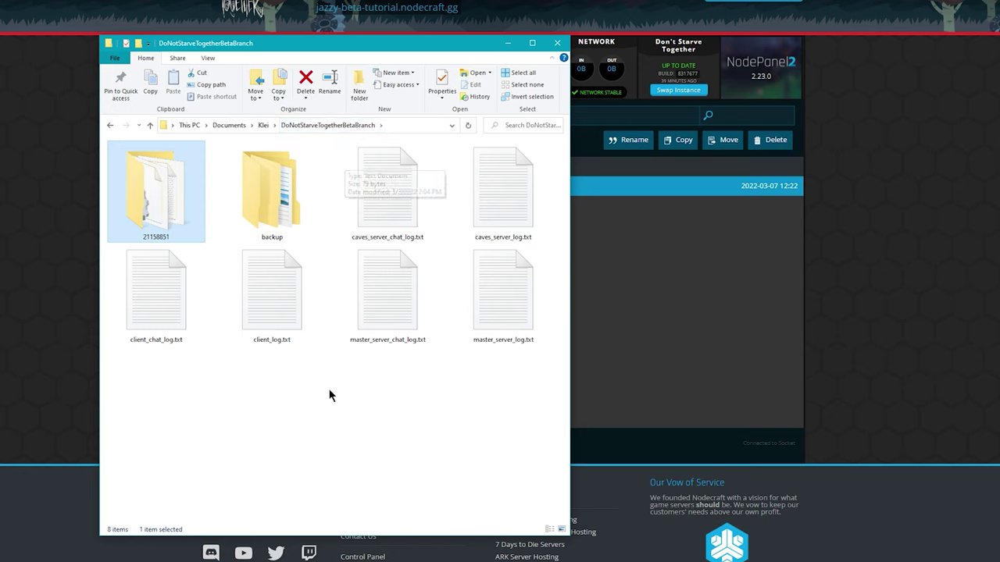
{"action": "left_click", "coordinate": [325, 427]}
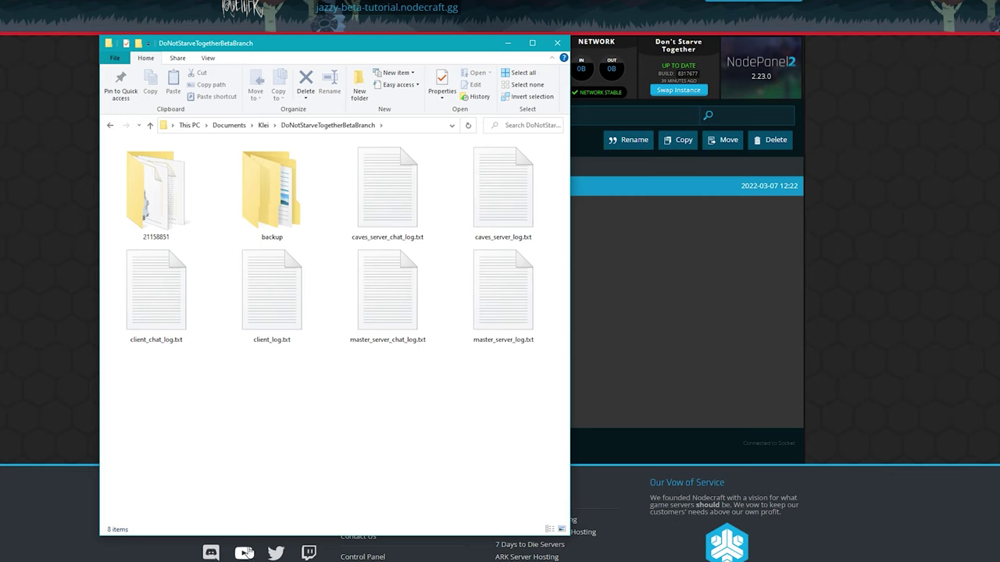
{"action": "left_click", "coordinate": [656, 399]}
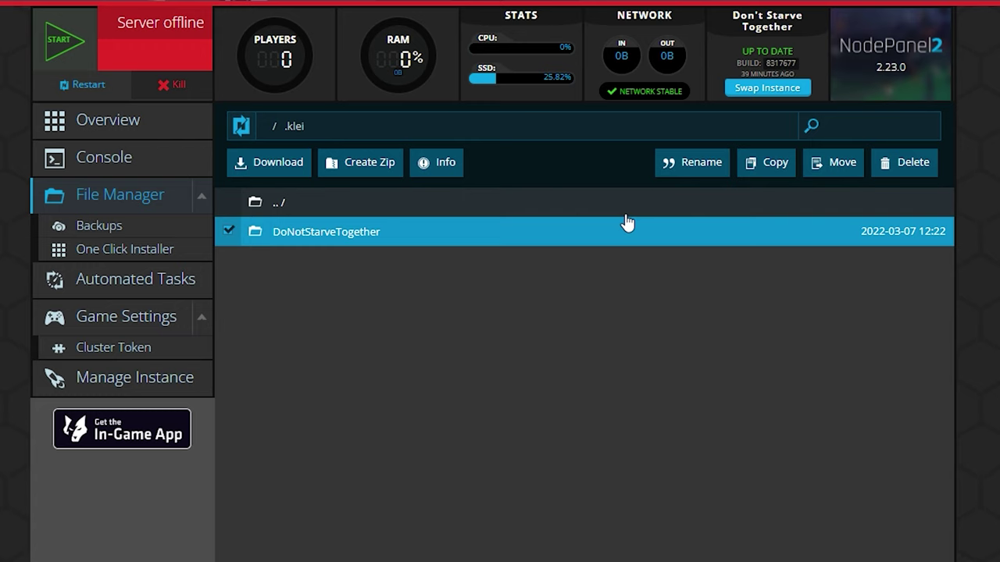
Rename the server's DoNotStarveTogether folder to DoNotStarveTogetherBetaBranch, start the server, and bring up the game.
{"action": "left_click", "coordinate": [699, 172]}
{"action": "key", "text": "End"}
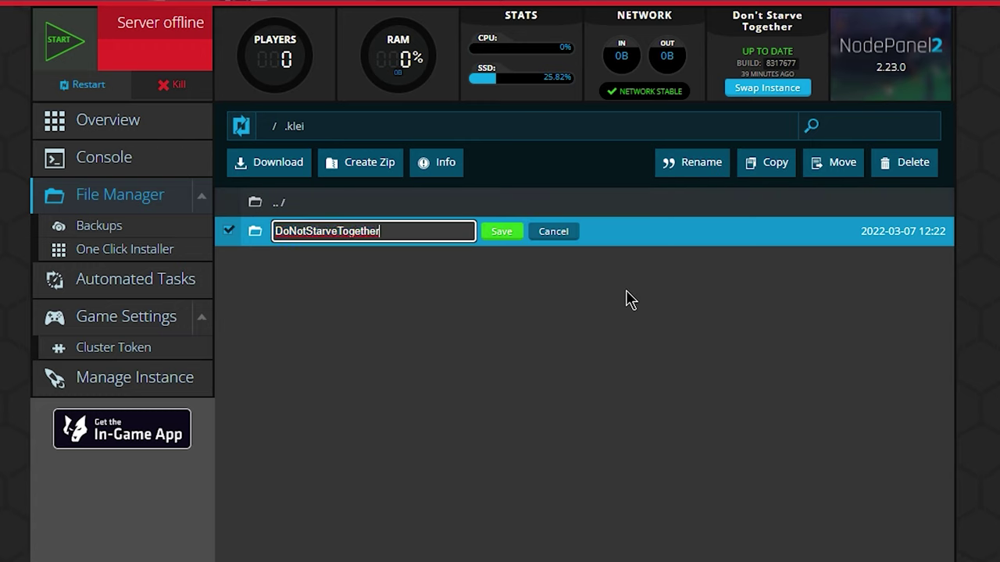
{"action": "type", "text": "Beta"}
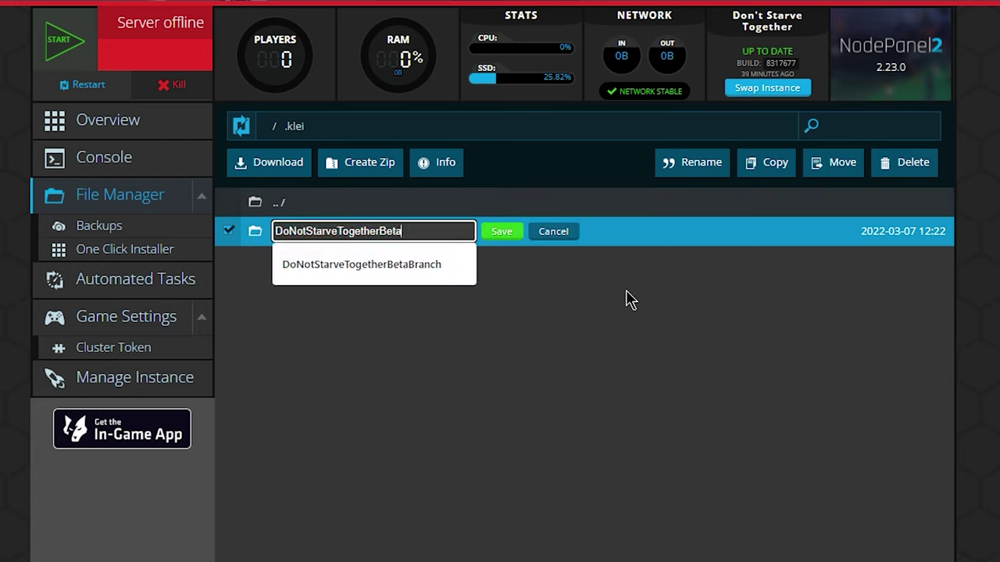
{"action": "type", "text": "Branch"}
{"action": "key", "text": "Return"}
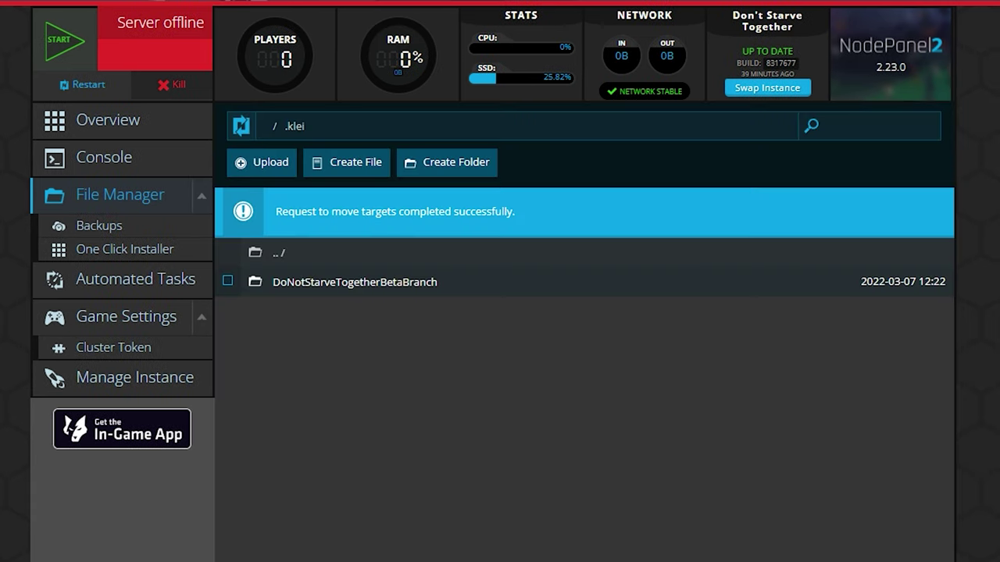
{"action": "left_click", "coordinate": [54, 48]}
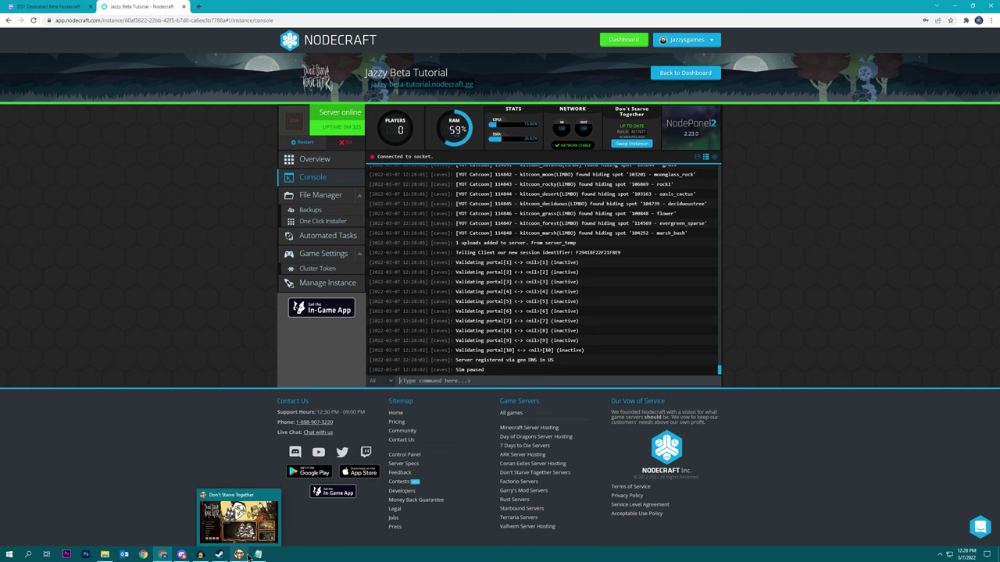
{"action": "left_click", "coordinate": [248, 556]}
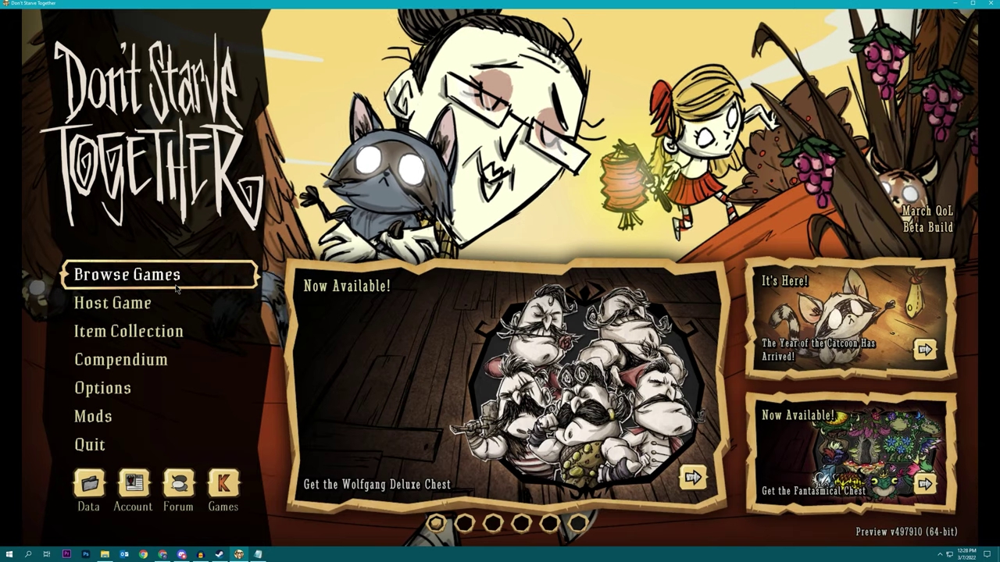
Search the server browser for 'jazzy' and join Jazzy Test Beta using its password.
{"action": "left_click", "coordinate": [128, 274]}
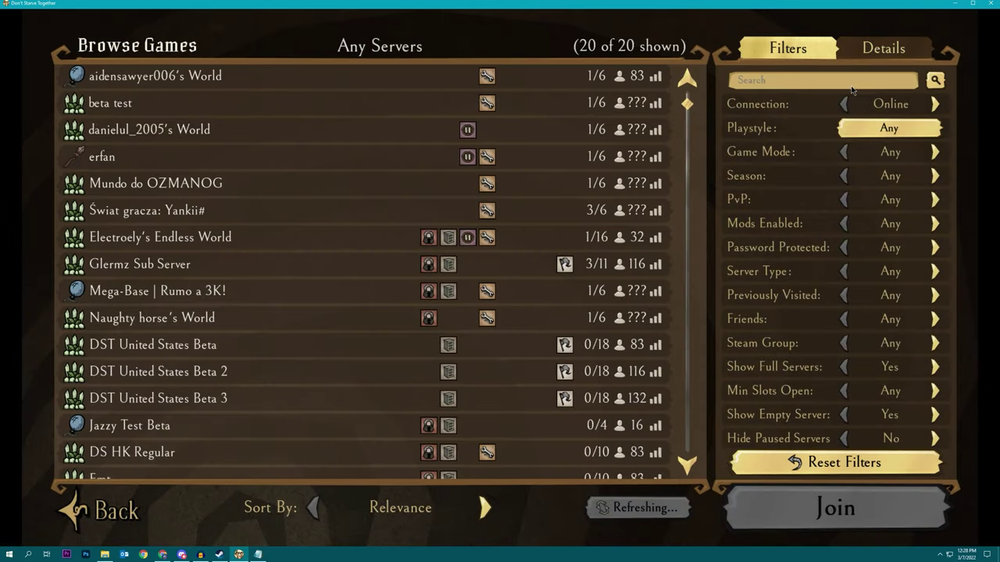
{"action": "left_click", "coordinate": [859, 81]}
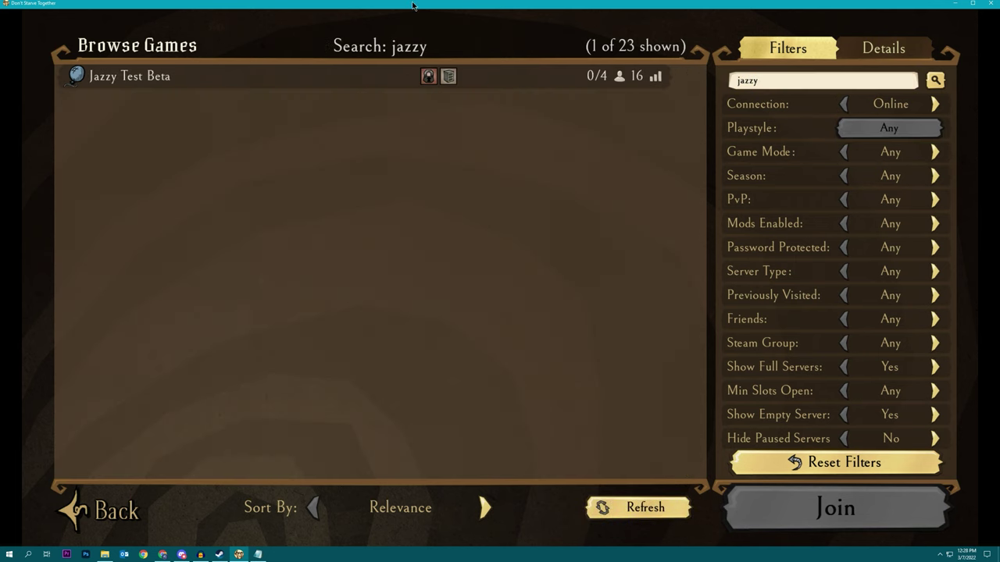
{"action": "left_click", "coordinate": [268, 75]}
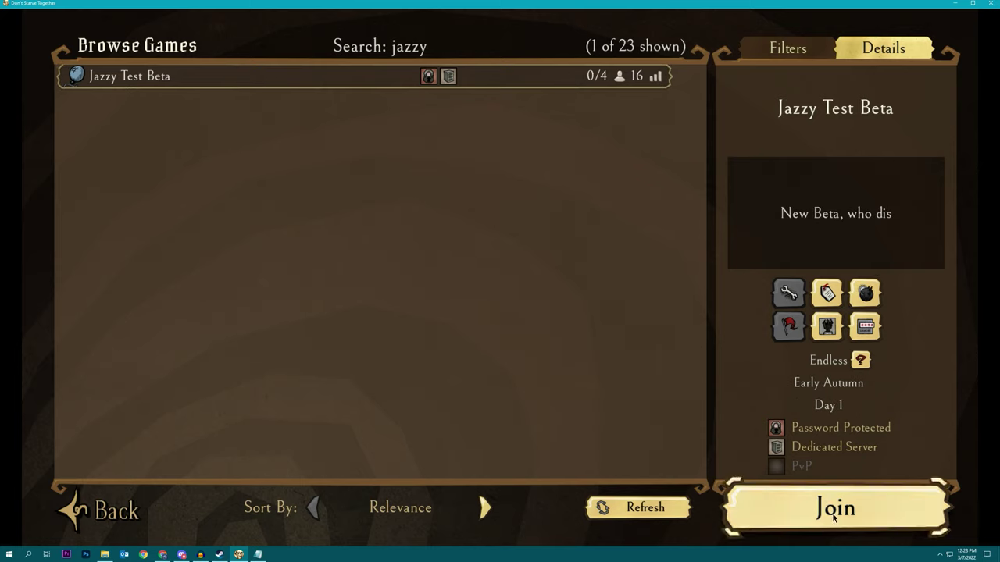
{"action": "left_click", "coordinate": [834, 517]}
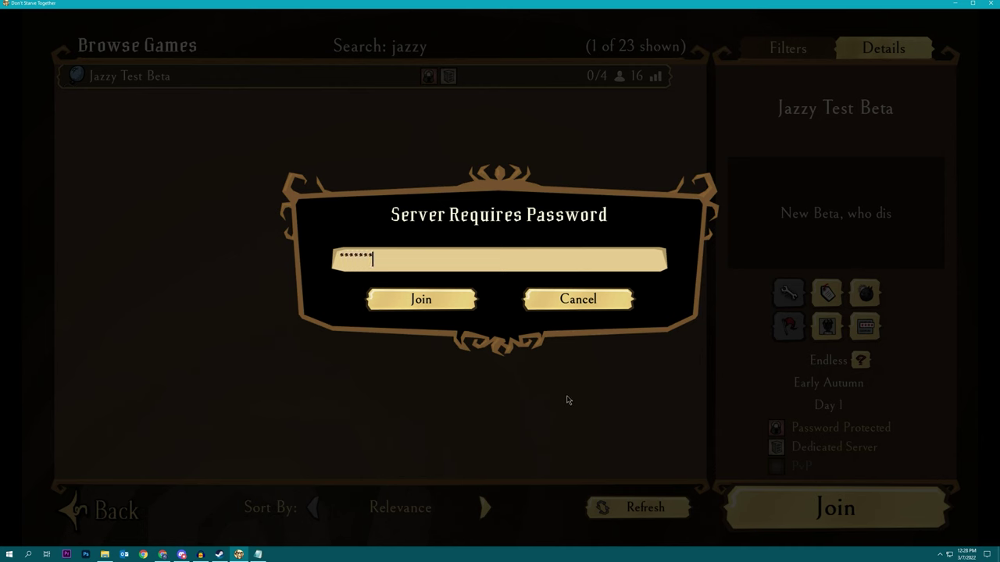
{"action": "key", "text": "Return"}
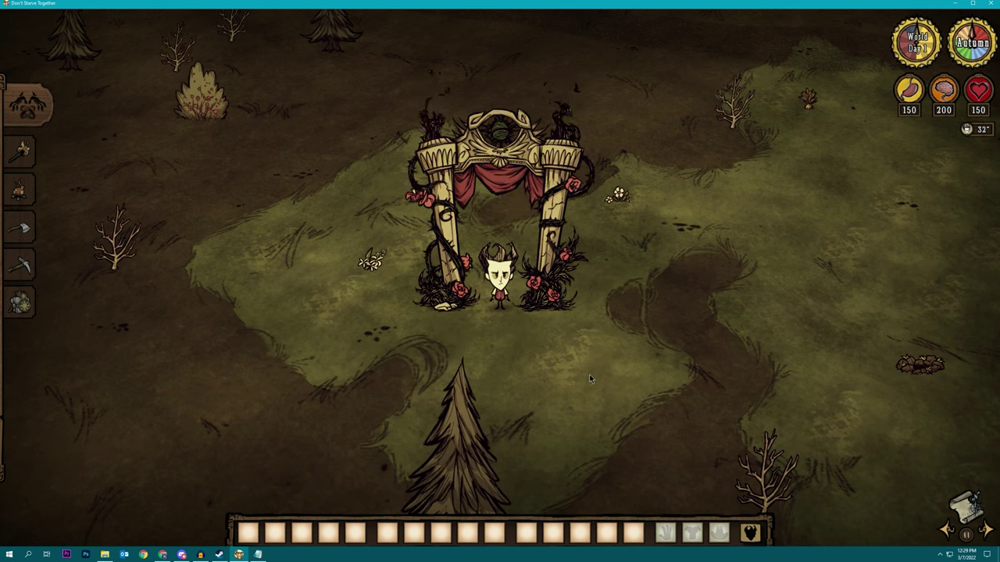
{"action": "key", "text": "Tab"}
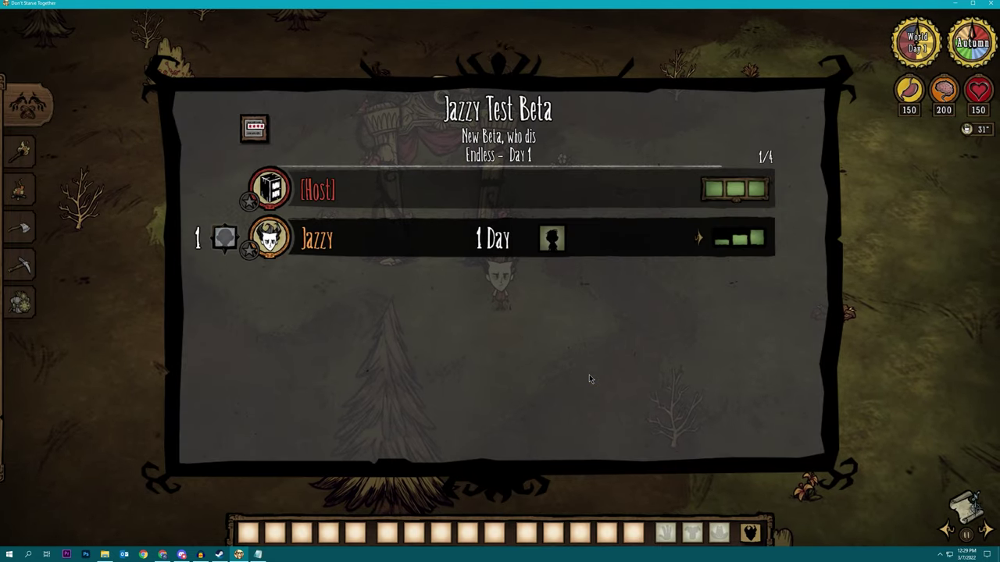